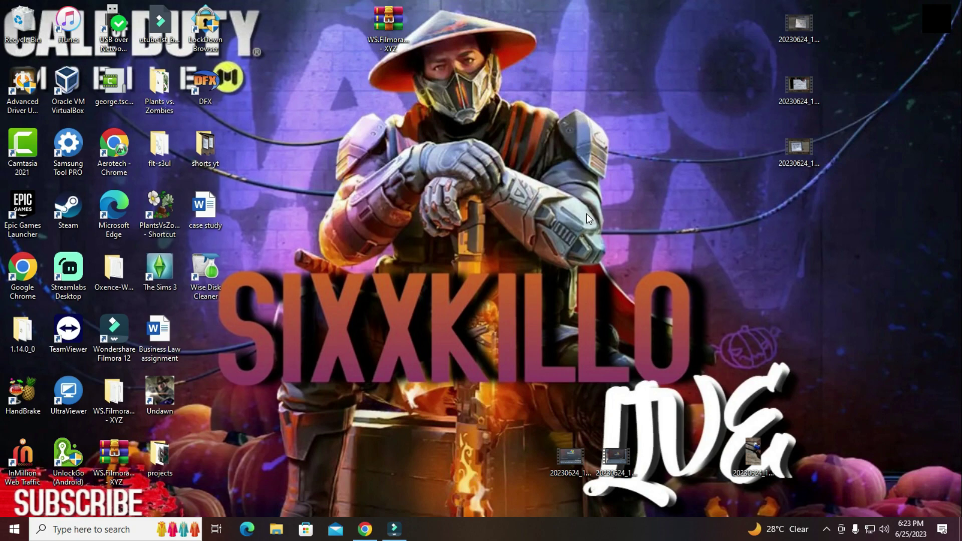
Search 'disk' and relaunch Disk Cleanup as administrator, dismissing the first non-admin launch.
key("super")
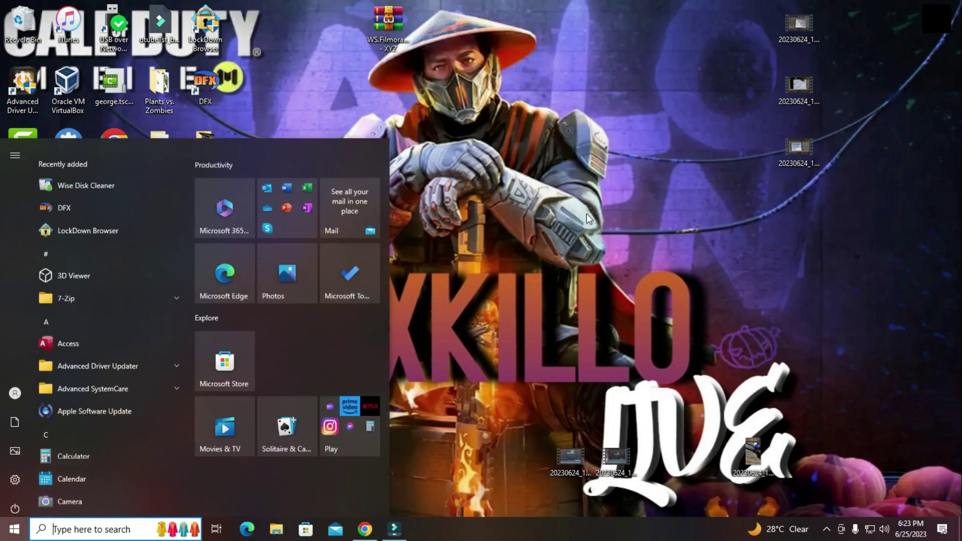
type("d")
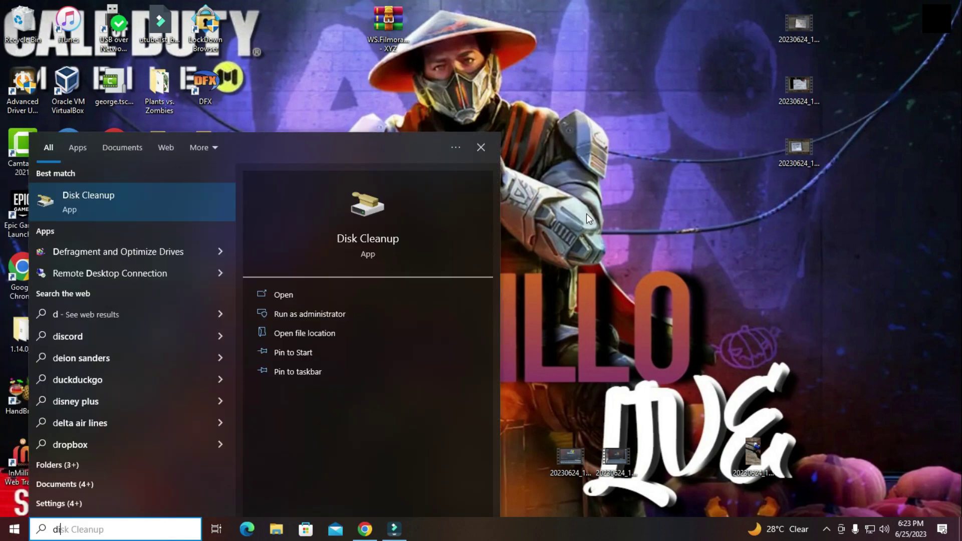
type("isk")
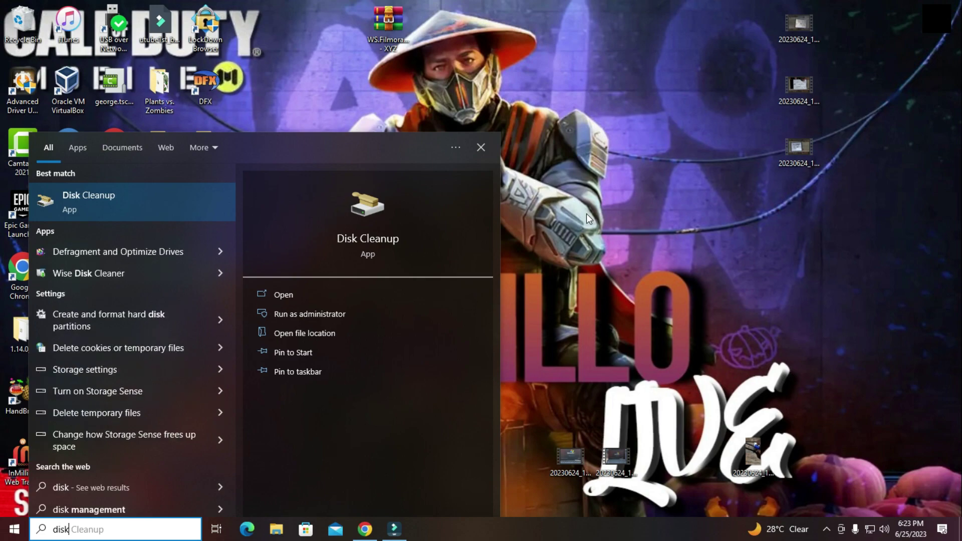
key("Return")
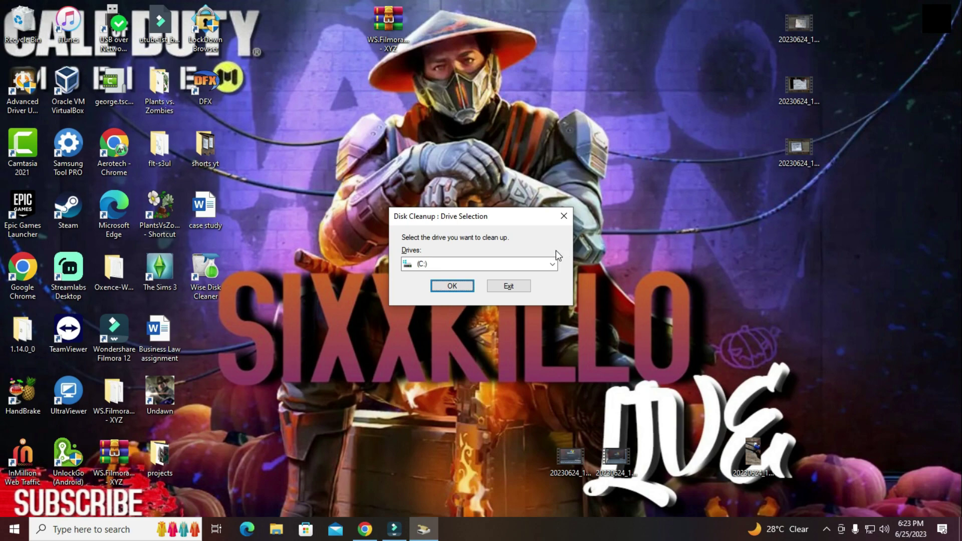
left_click(506, 284)
key("super")
type("d")
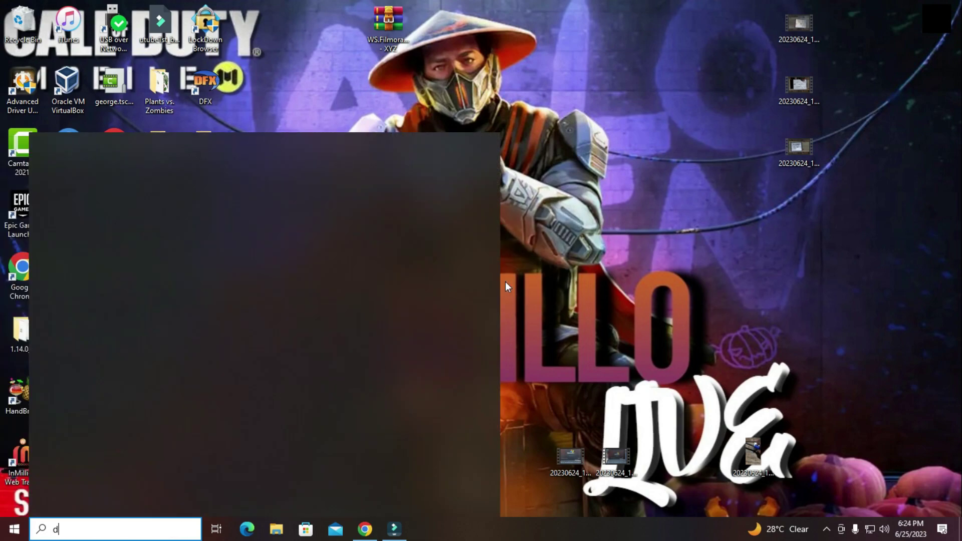
type("isk")
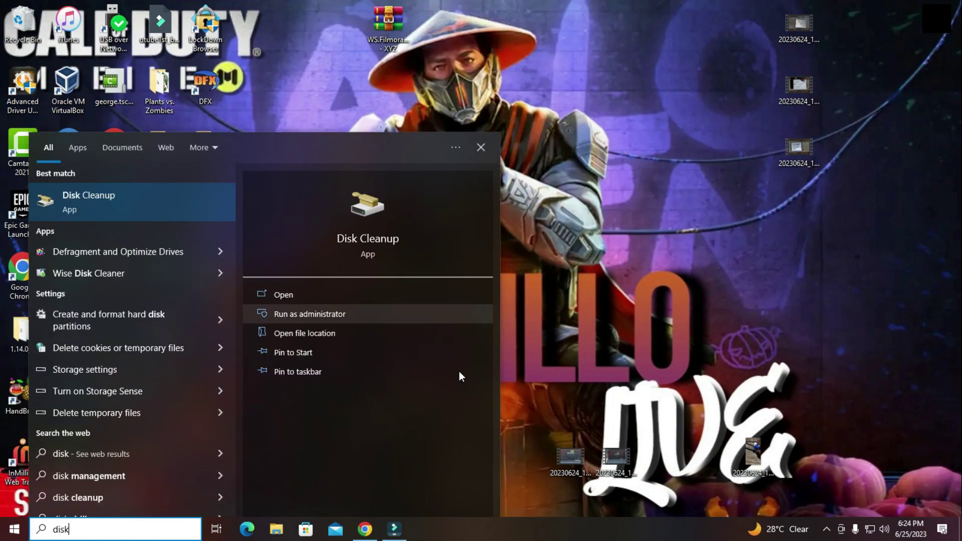
left_click(306, 315)
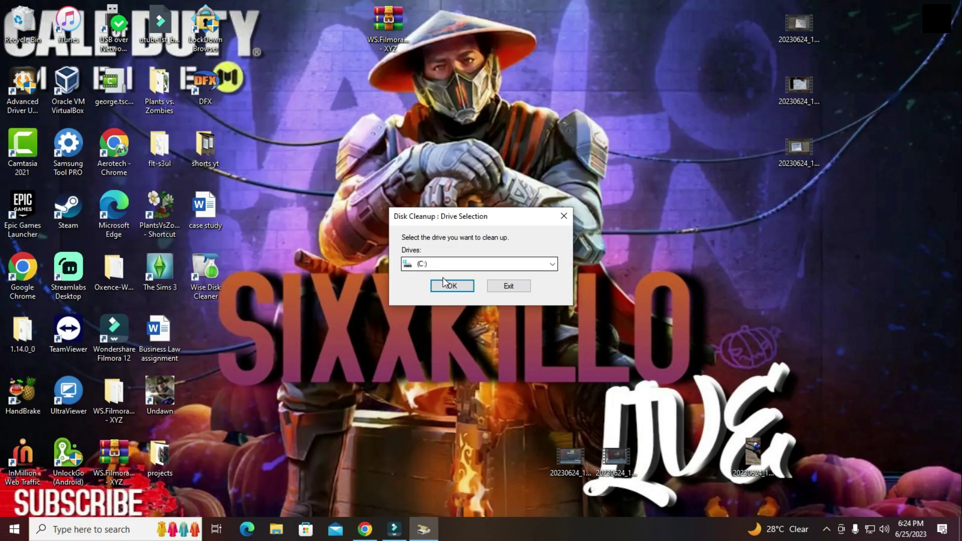
Confirm drive C:, browse the 77.3 MB of deletable file categories, then cancel without deleting.
left_click(442, 283)
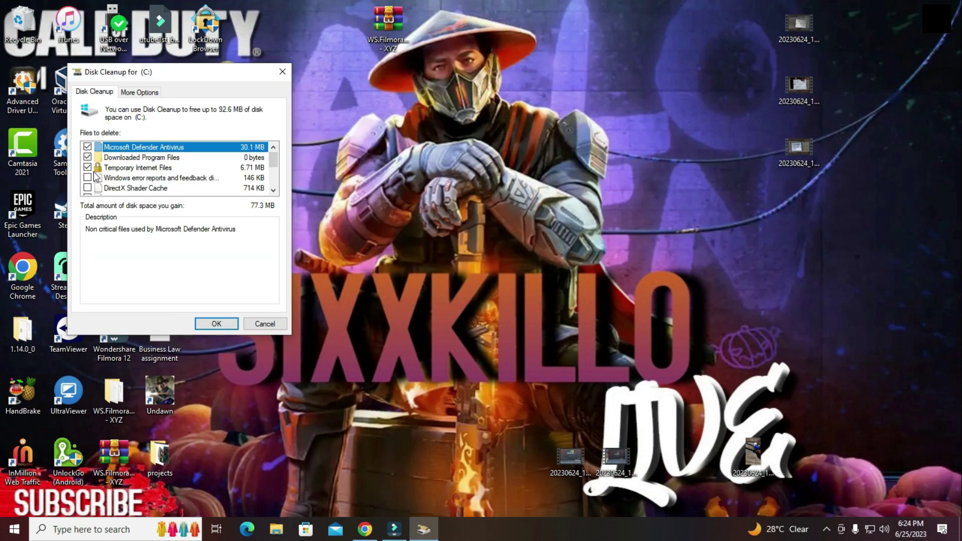
scroll(97, 173, "down", 1)
scroll(97, 175, "down", 1)
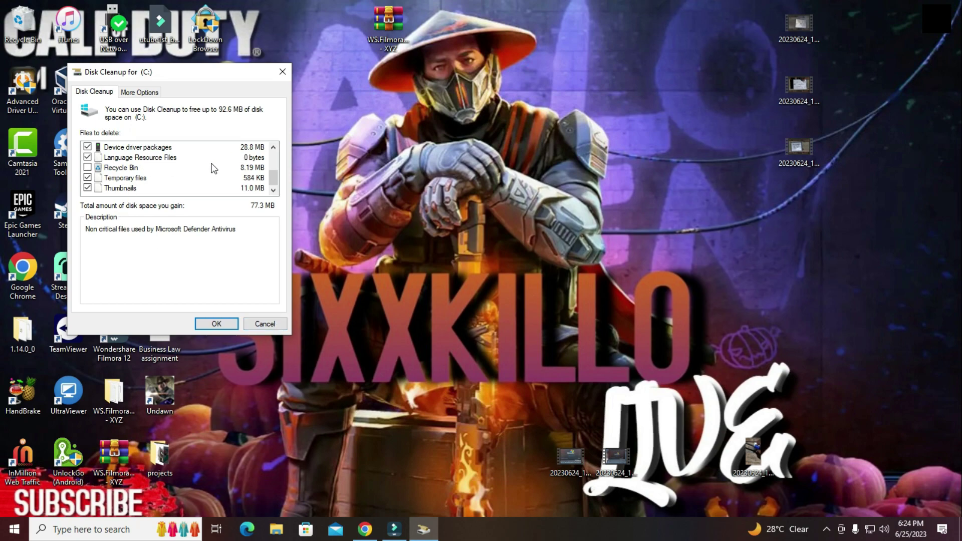
scroll(213, 186, "up", 2)
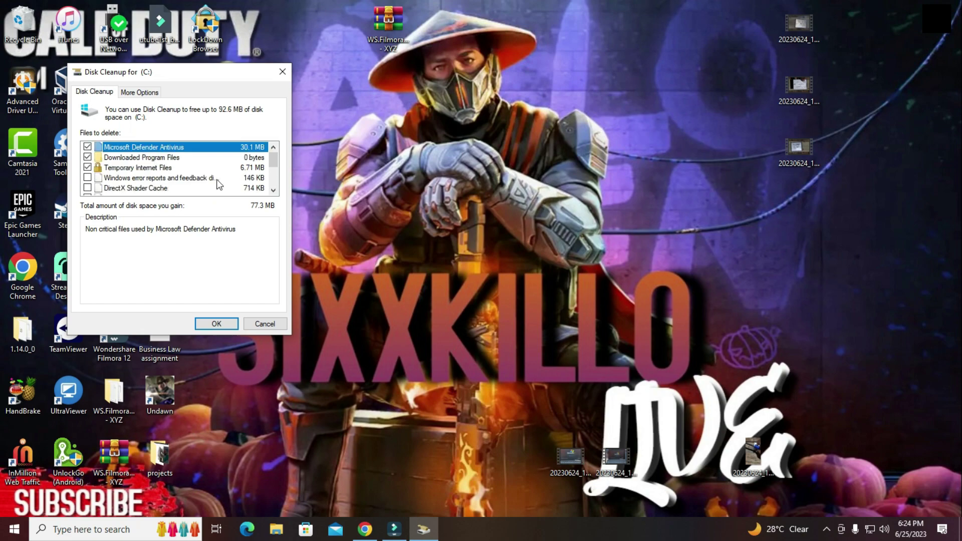
scroll(229, 159, "down", 2)
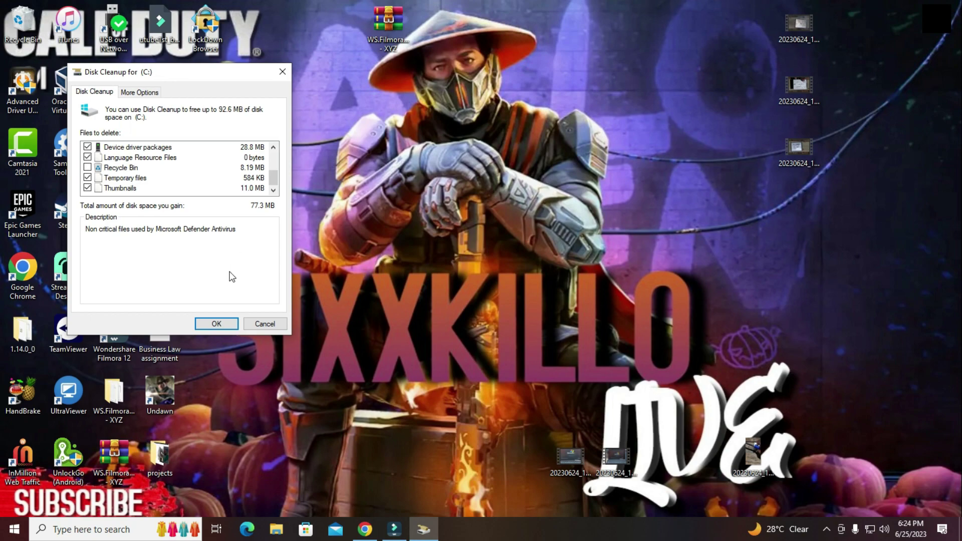
left_click(250, 323)
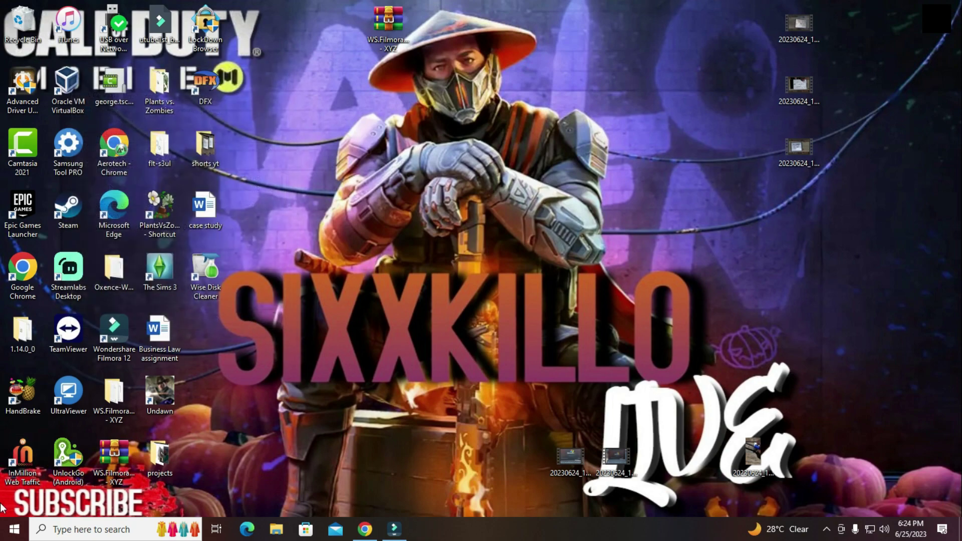
Search 'defr' from Start and launch Defragment and Optimize Drives.
left_click(3, 535)
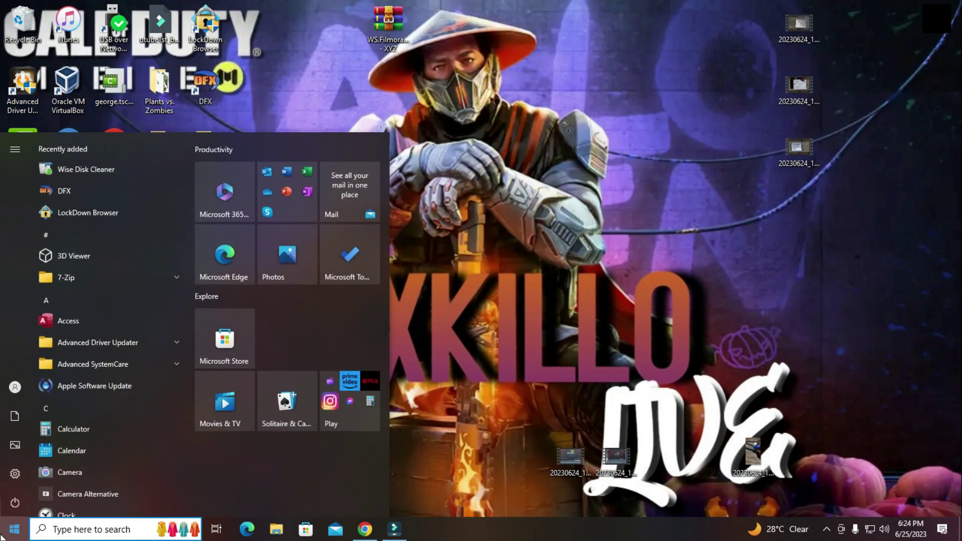
type("defr")
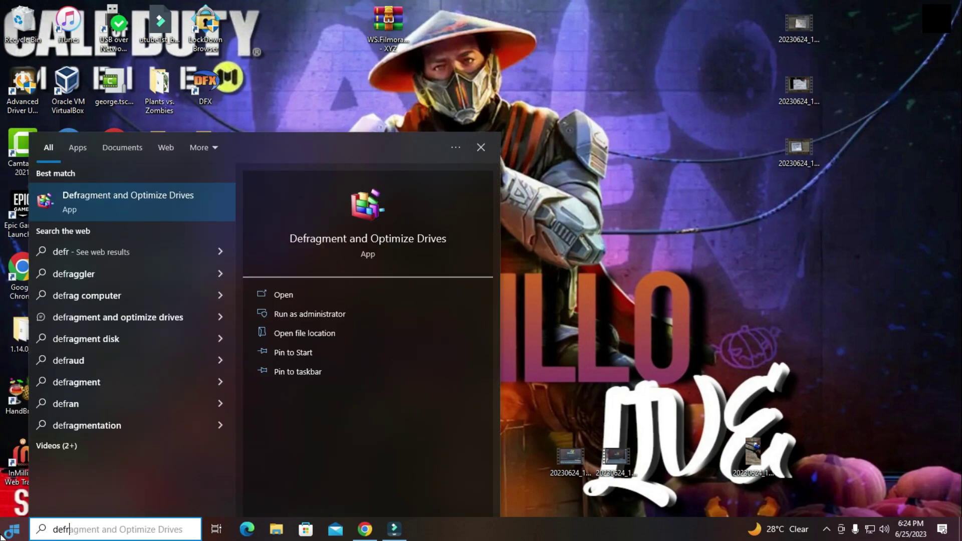
key("Return")
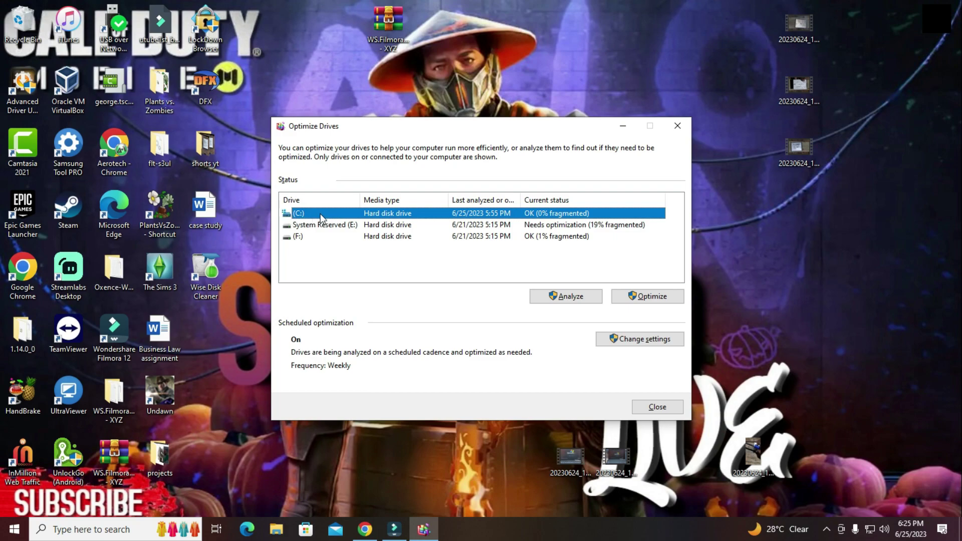
Run Optimize on drive C:.
left_click(624, 296)
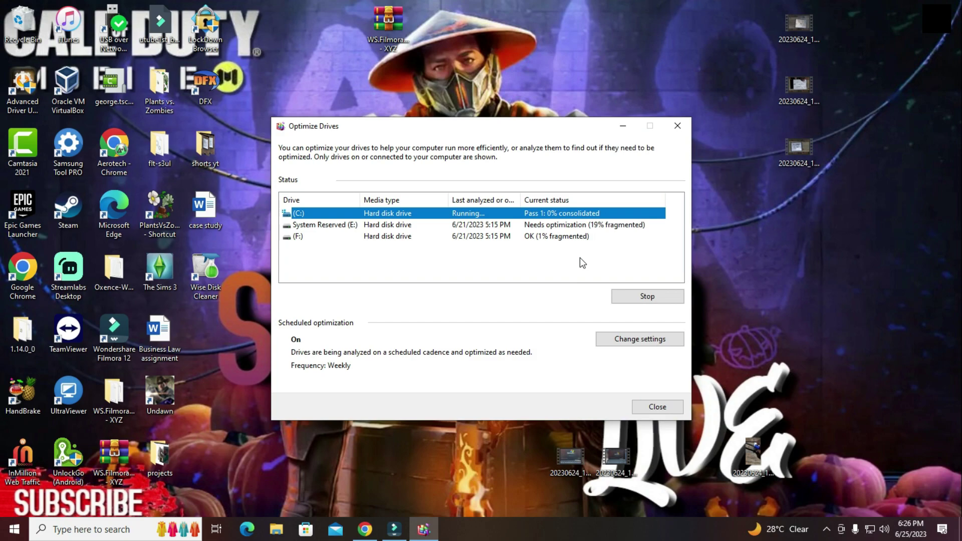
Minimize Optimize Drives and open Task Manager on its Startup tab, centred on screen.
left_click(621, 126)
right_click(513, 528)
left_click(558, 467)
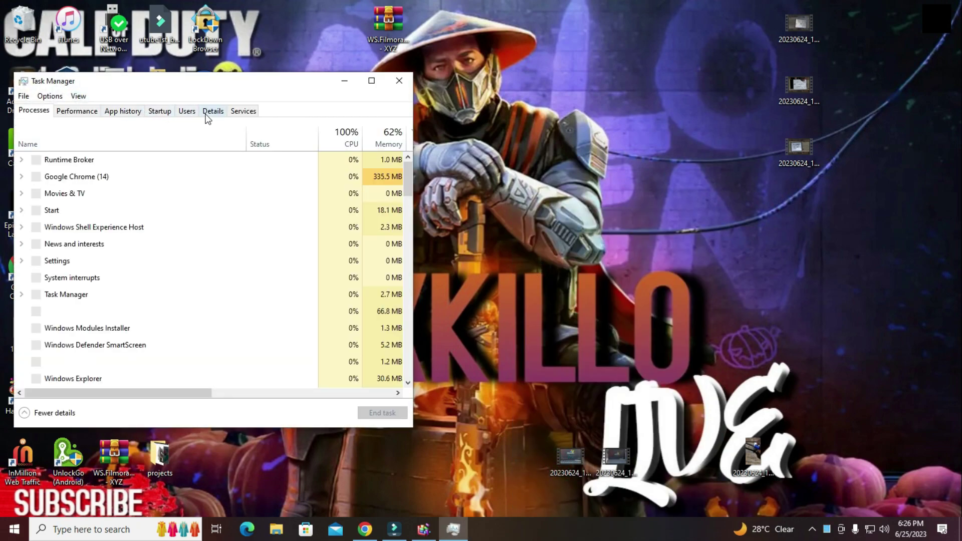
left_click(169, 112)
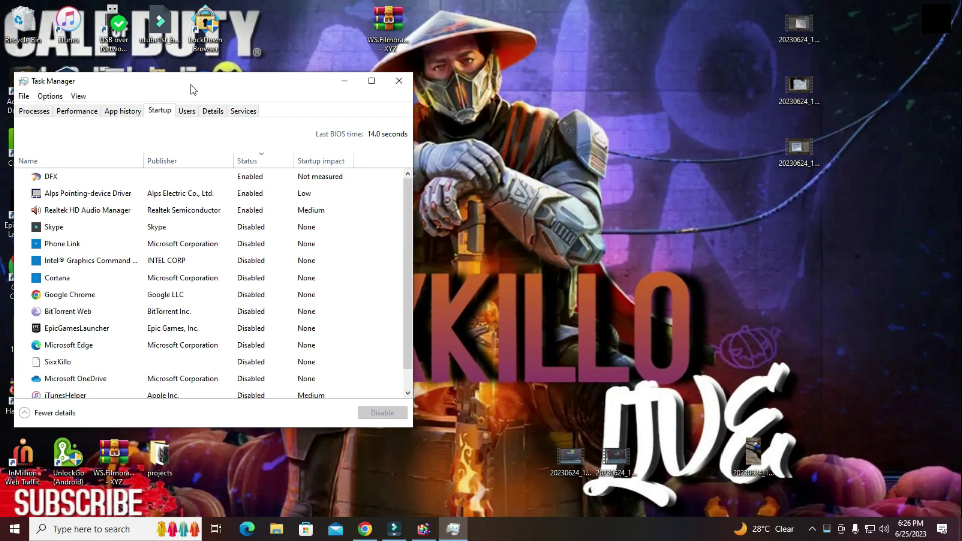
left_click_drag(192, 83, 443, 76)
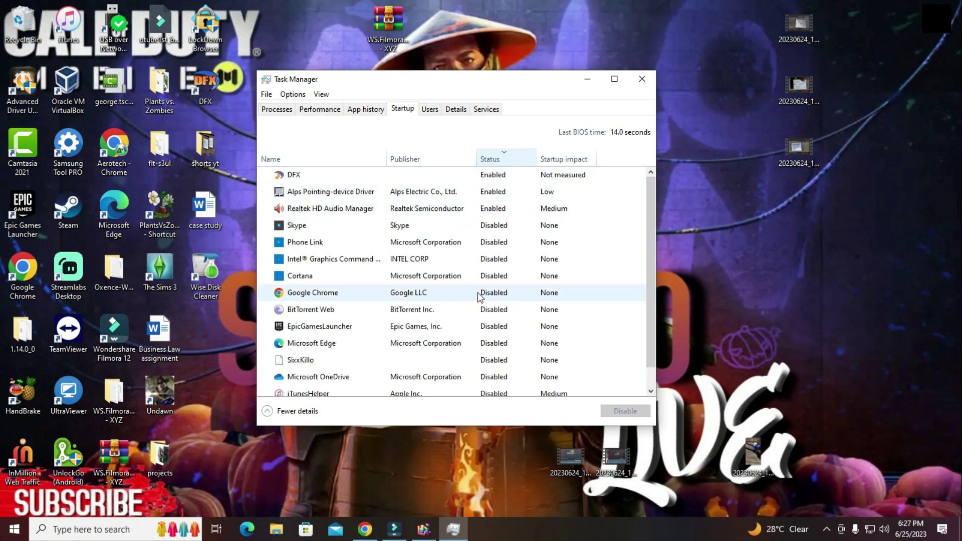
Browse the startup apps and check BitTorrent Web's options, leaving everything unchanged.
scroll(484, 291, "down", 1)
scroll(484, 291, "up", 1)
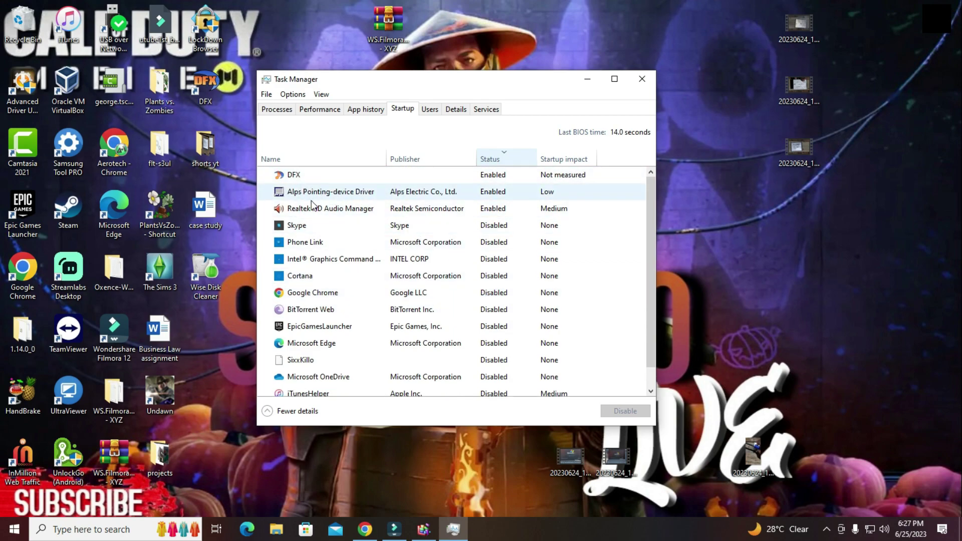
right_click(499, 315)
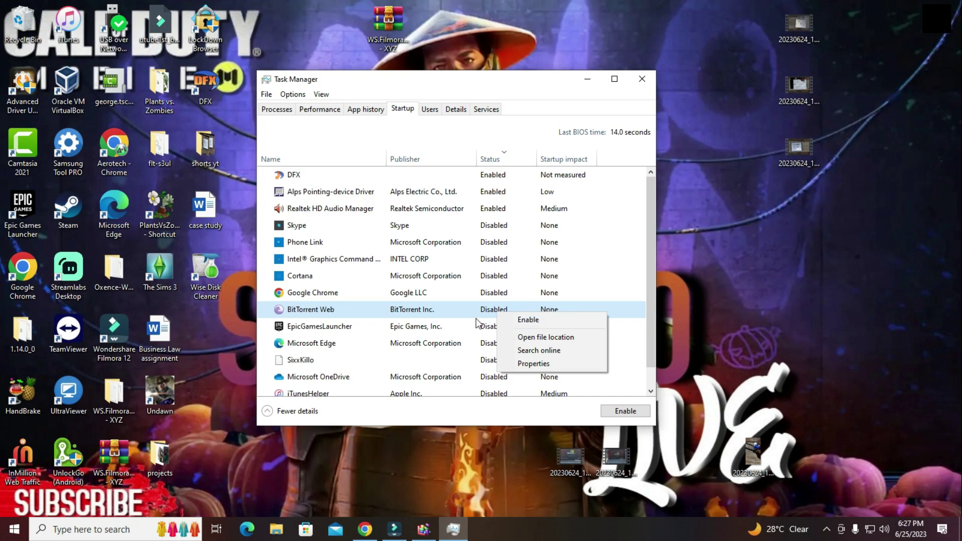
left_click(437, 249)
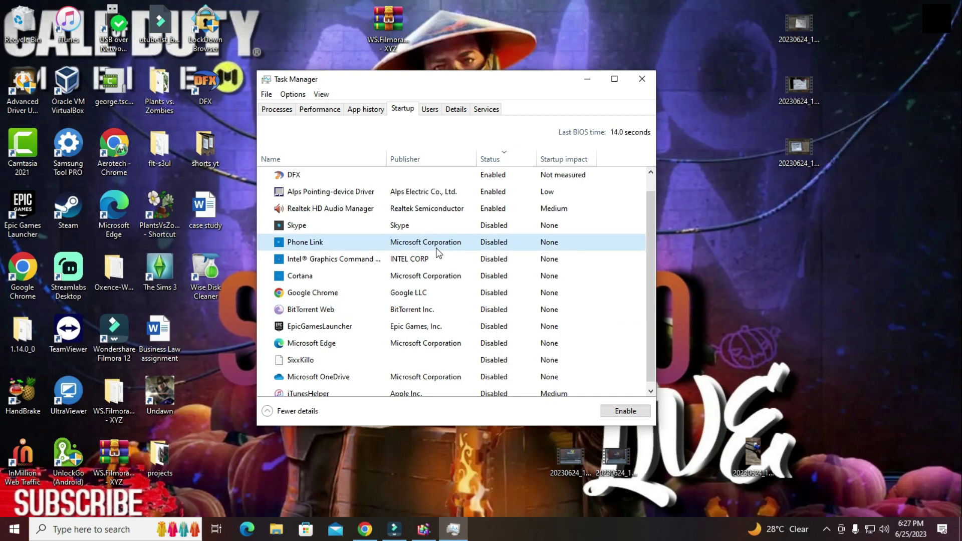
scroll(438, 253, "down", 1)
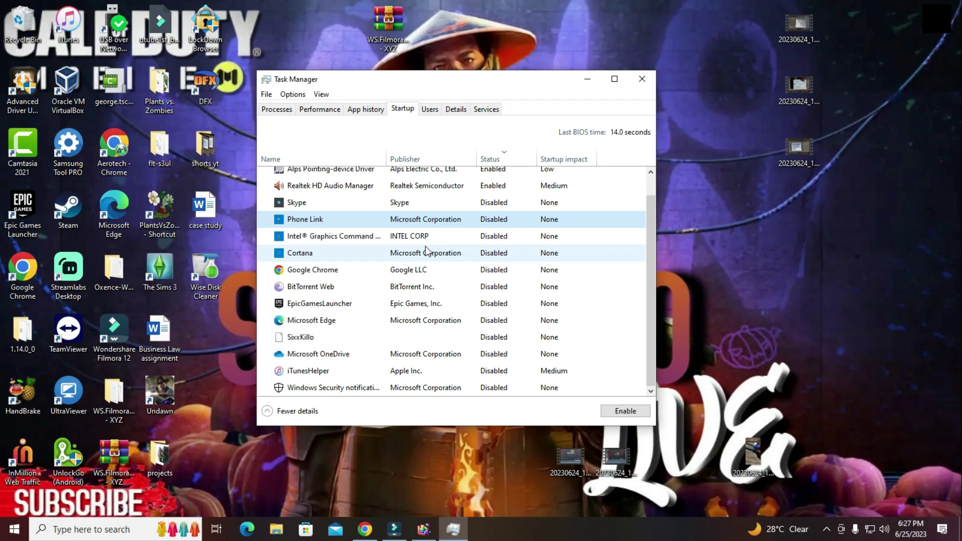
Close Task Manager and launch System Configuration by searching 'msconfig'.
left_click(632, 83)
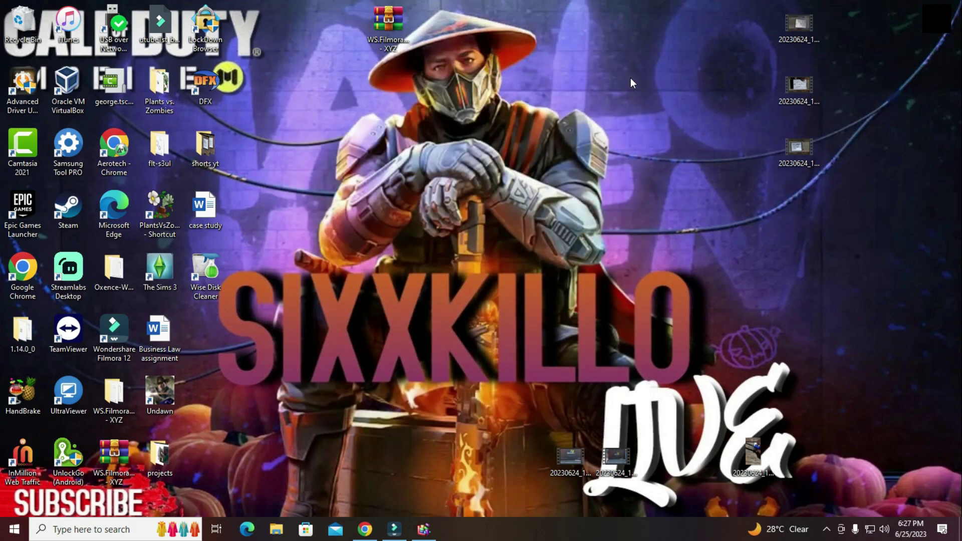
key("super")
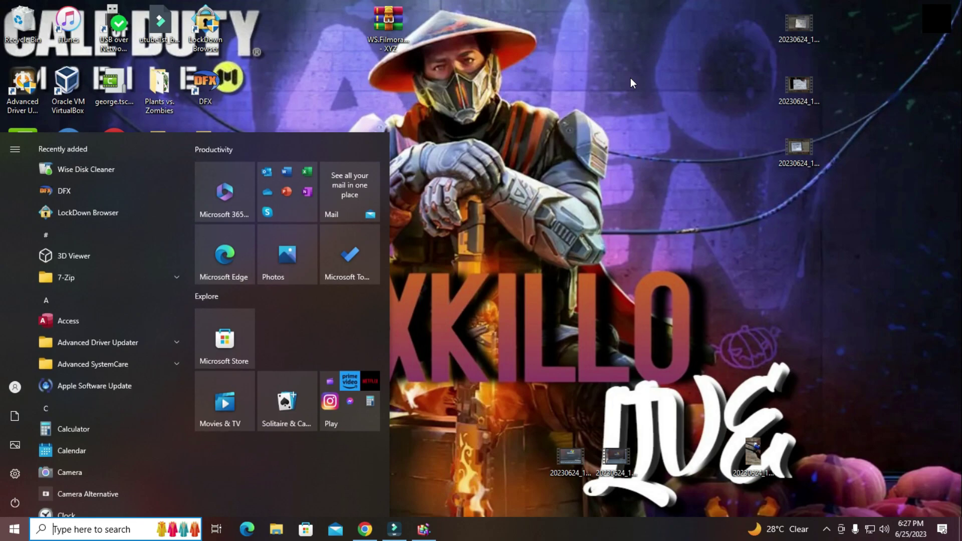
type("msconf")
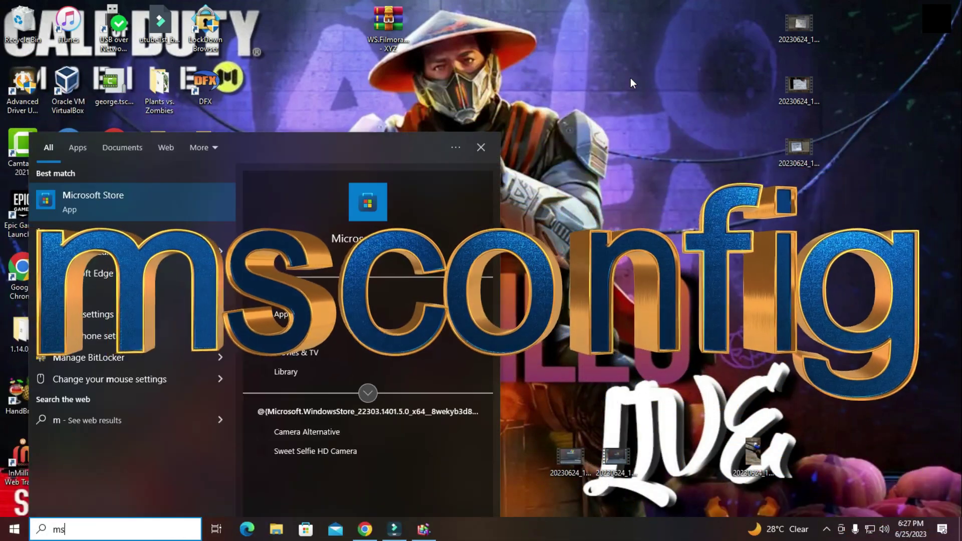
type("ig")
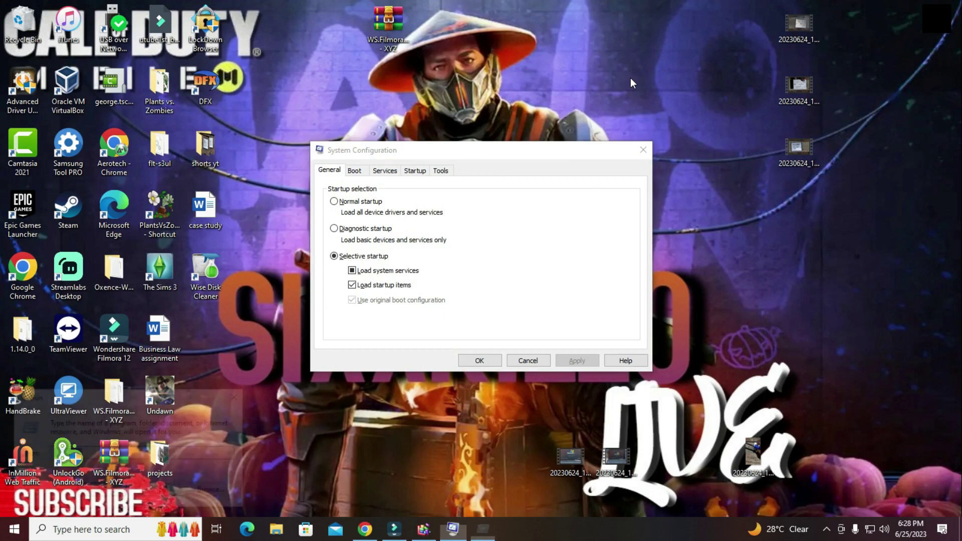
Dismiss the stray Run box and view System Configuration's Startup tab.
key("super+r")
type("msc")
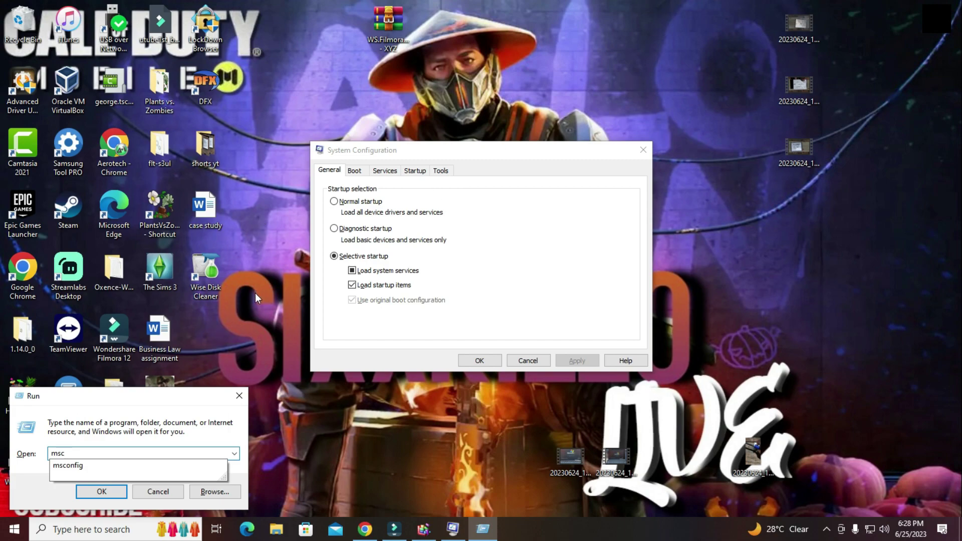
left_click(239, 396)
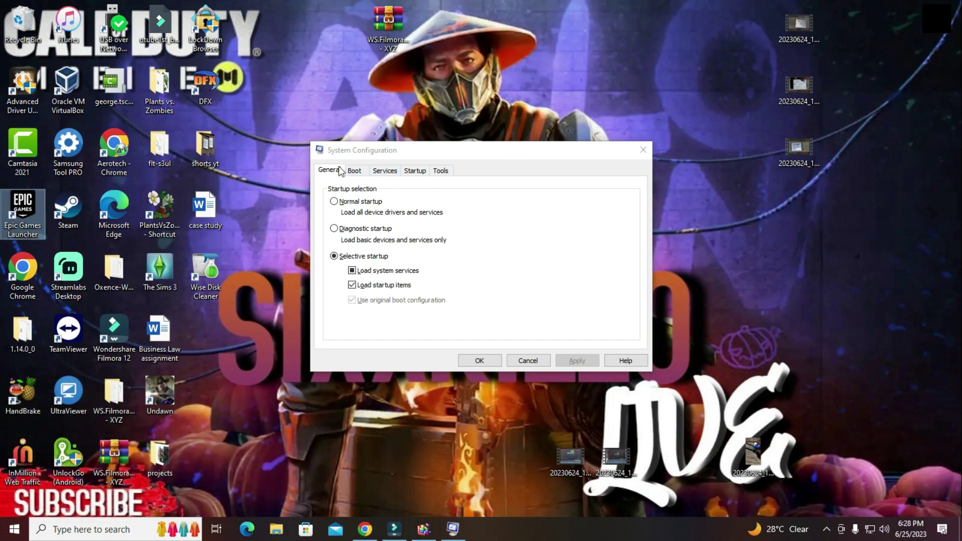
left_click(415, 171)
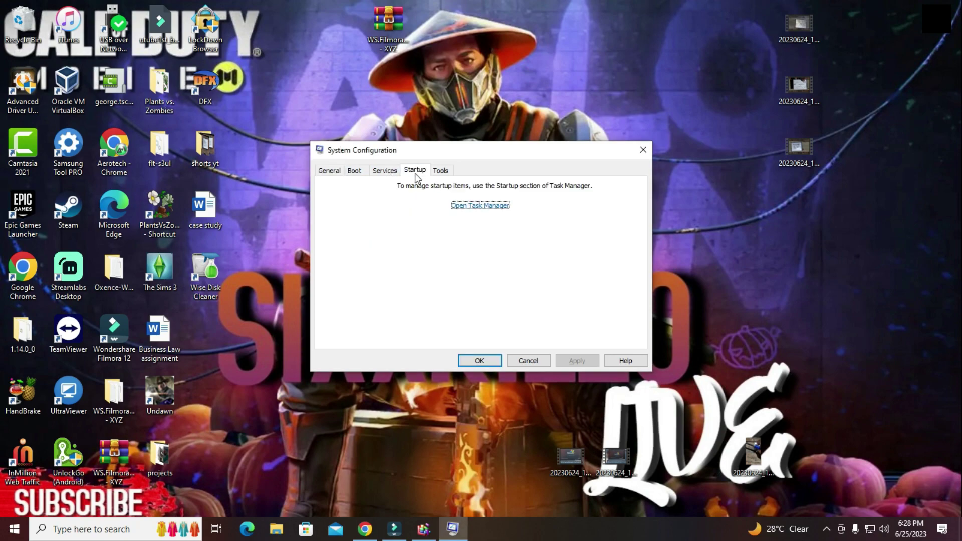
On the Services tab, hide all Microsoft services and scroll through the remaining third-party services.
left_click(384, 171)
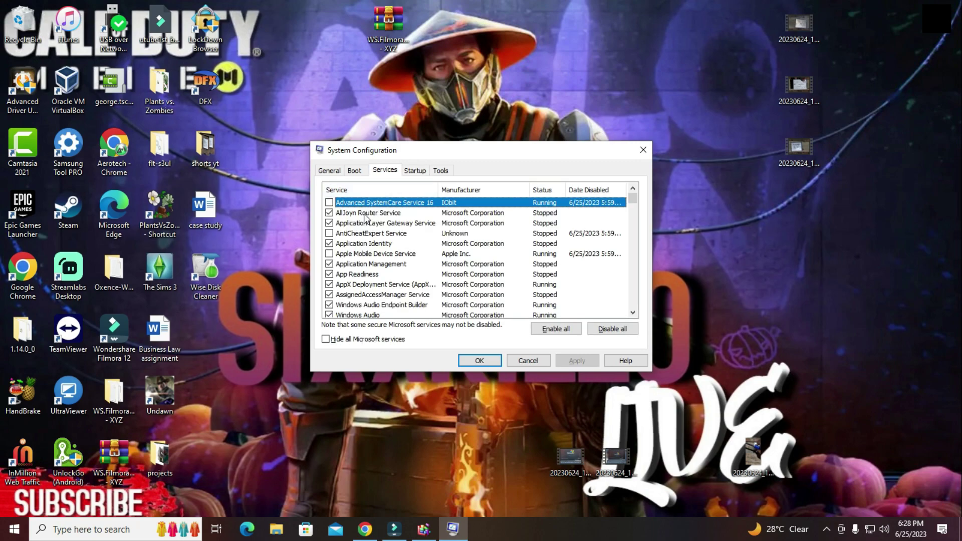
left_click(326, 340)
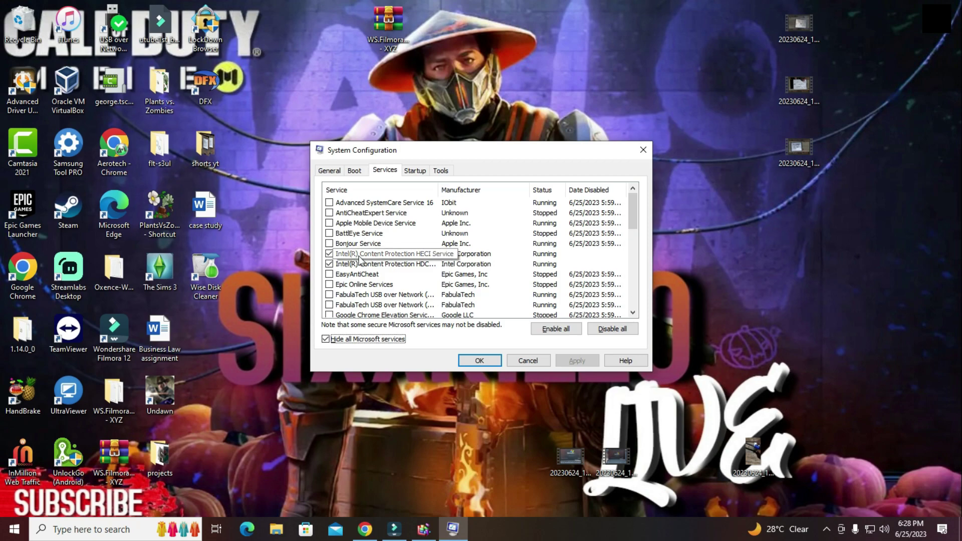
scroll(359, 258, "down", 10)
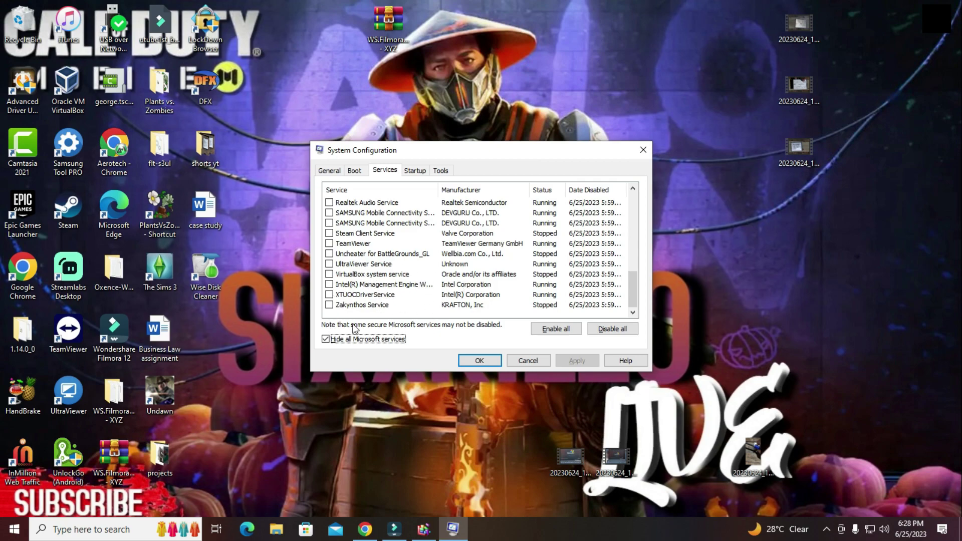
scroll(358, 277, "up", 10)
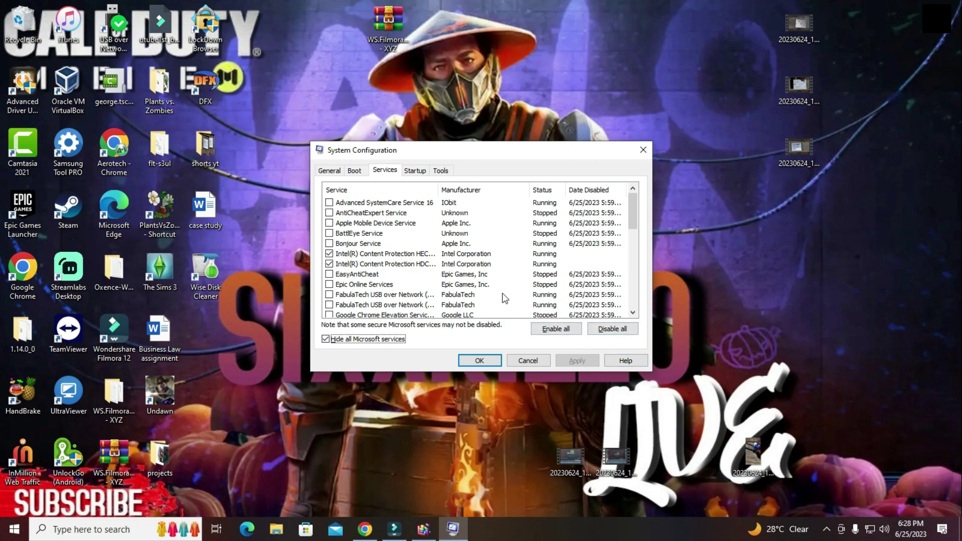
scroll(471, 281, "down", 2)
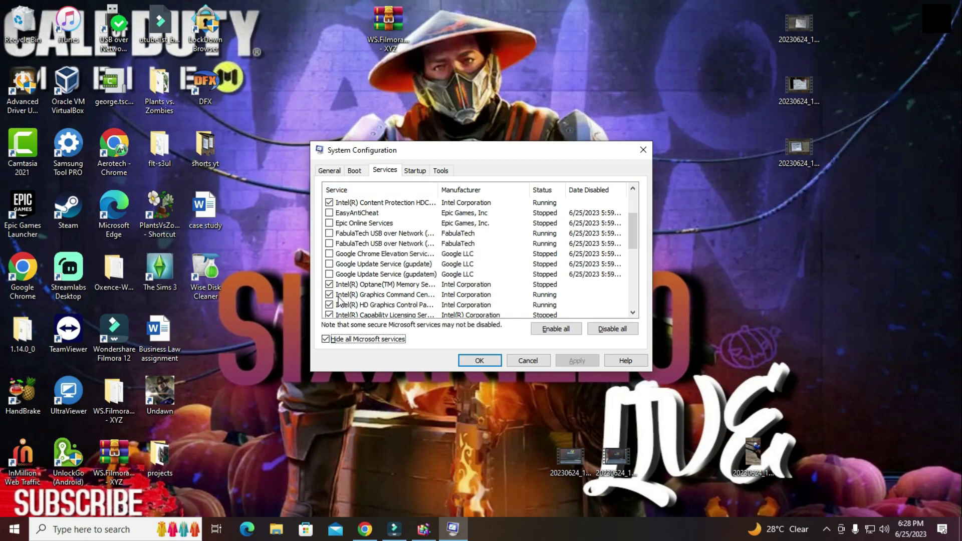
scroll(340, 208, "down", 9)
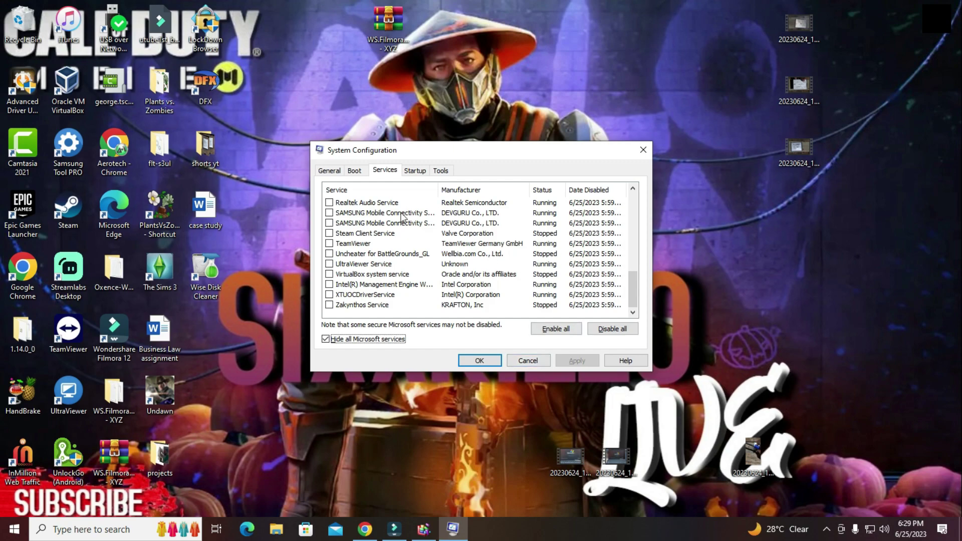
scroll(408, 274, "up", 3)
scroll(430, 284, "up", 1)
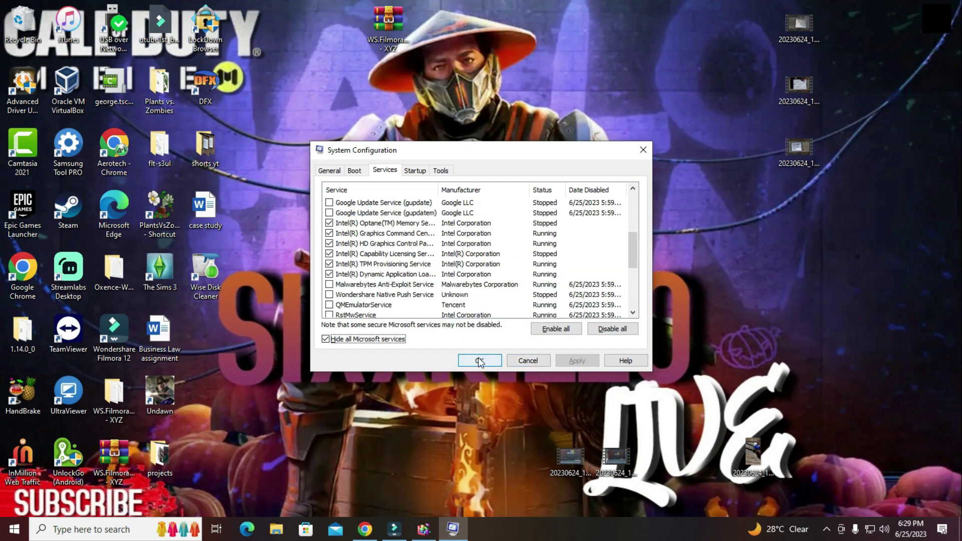
Glance at the Tools tab, then return to the General tab showing Selective startup.
left_click(443, 172)
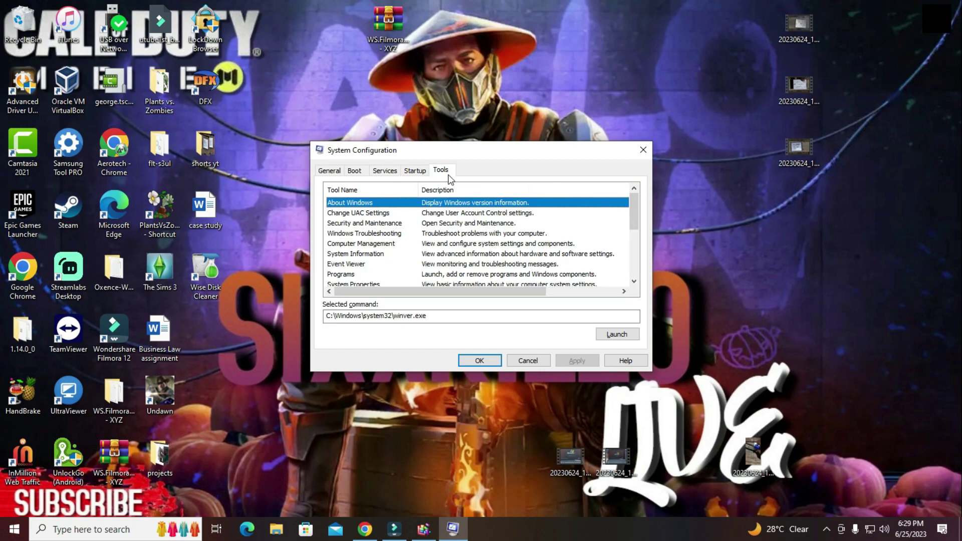
left_click(329, 171)
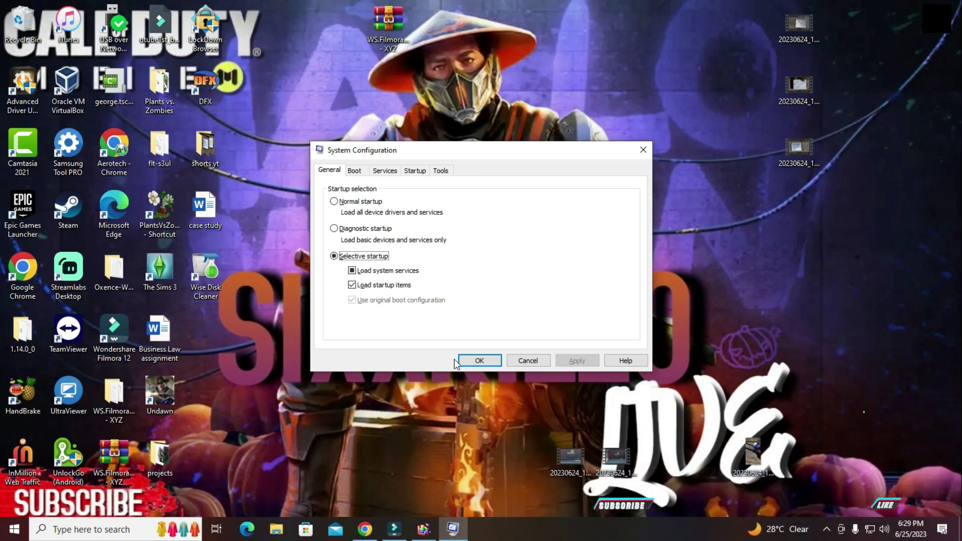
Accept System Configuration, then review Performance Options visual effects via 'appear' search and confirm unchanged.
left_click(479, 361)
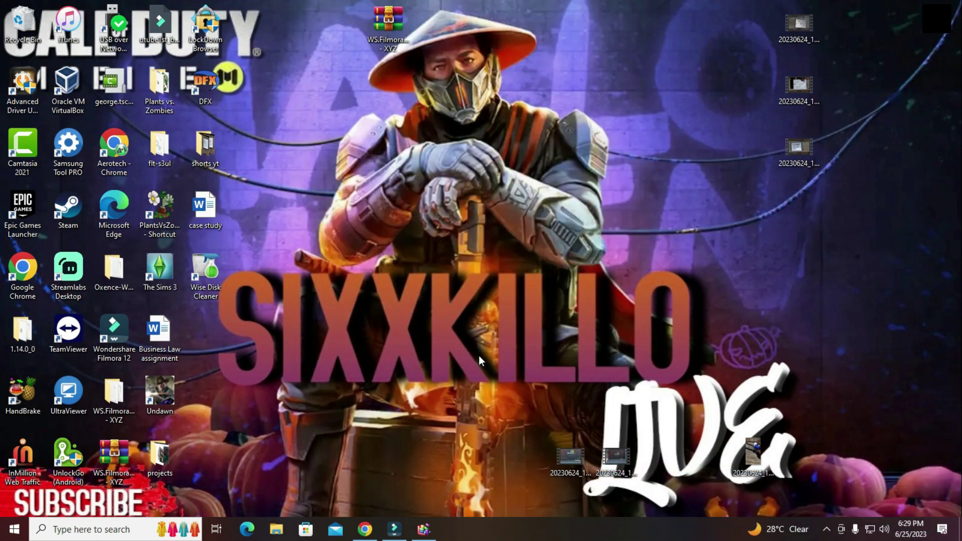
key("super")
type("a")
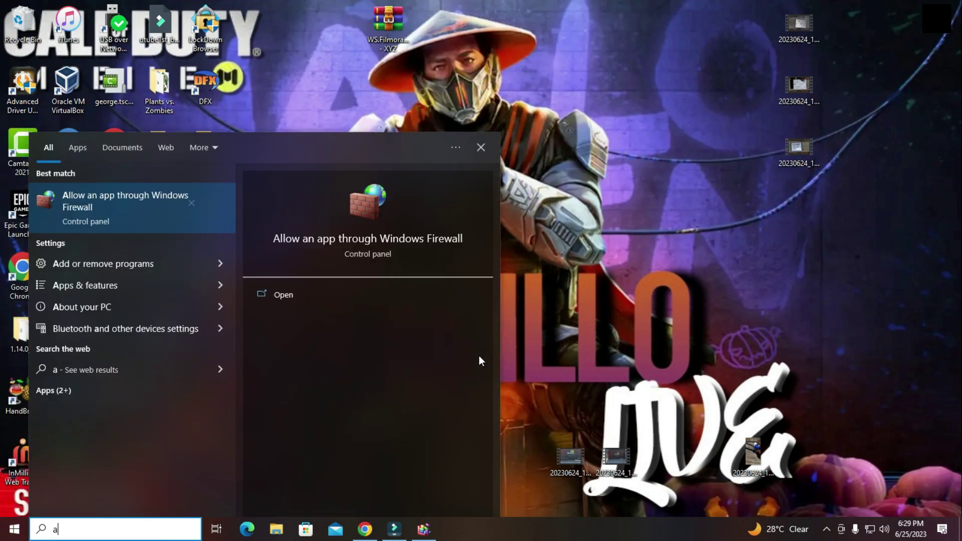
type("ppear")
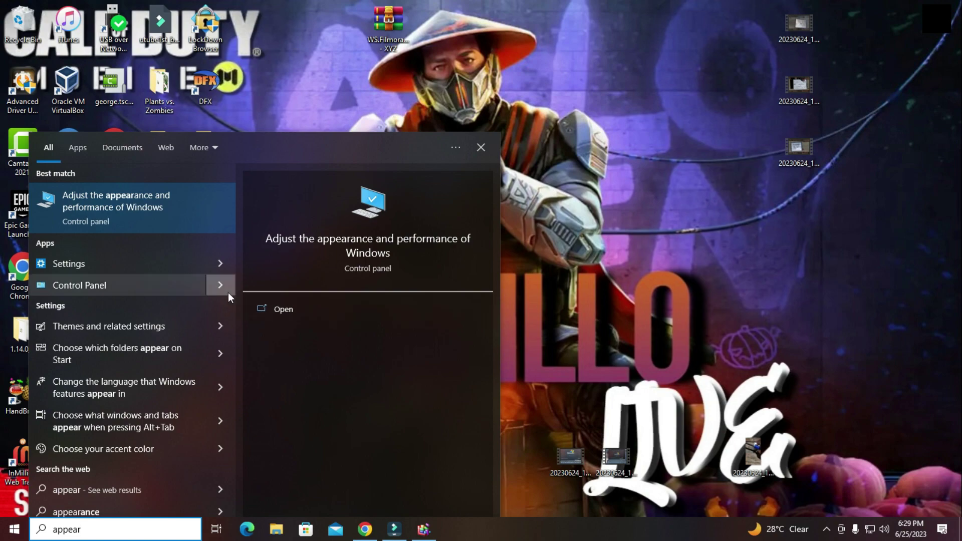
left_click(170, 221)
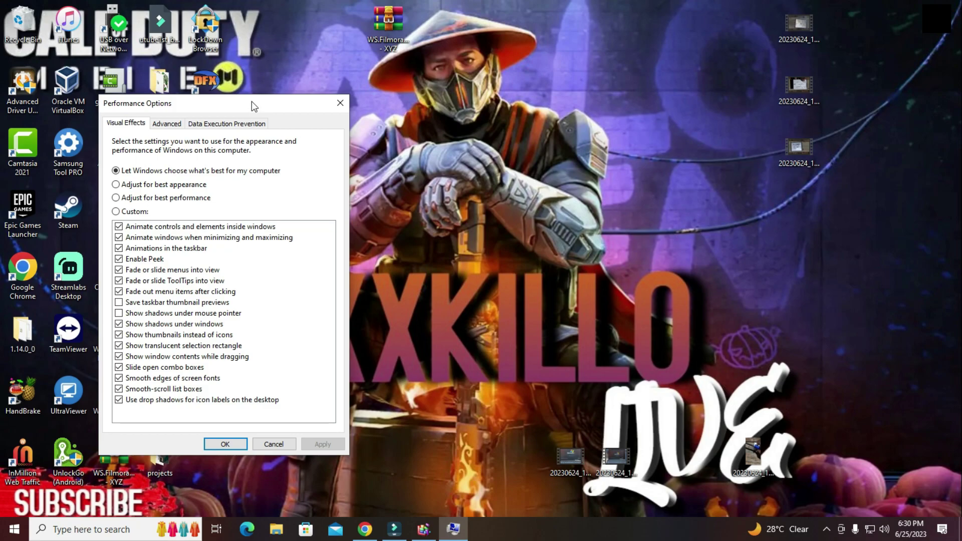
left_click_drag(252, 105, 521, 76)
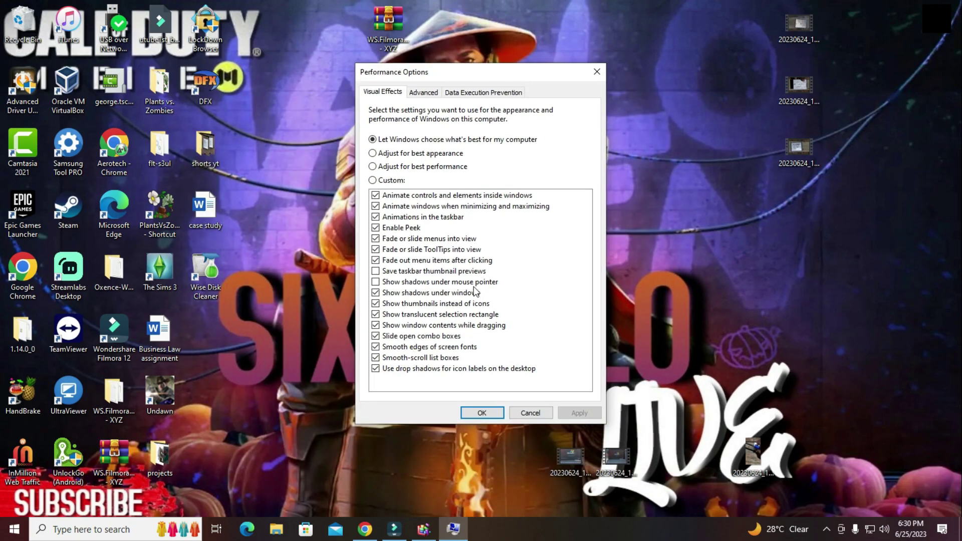
left_click(468, 415)
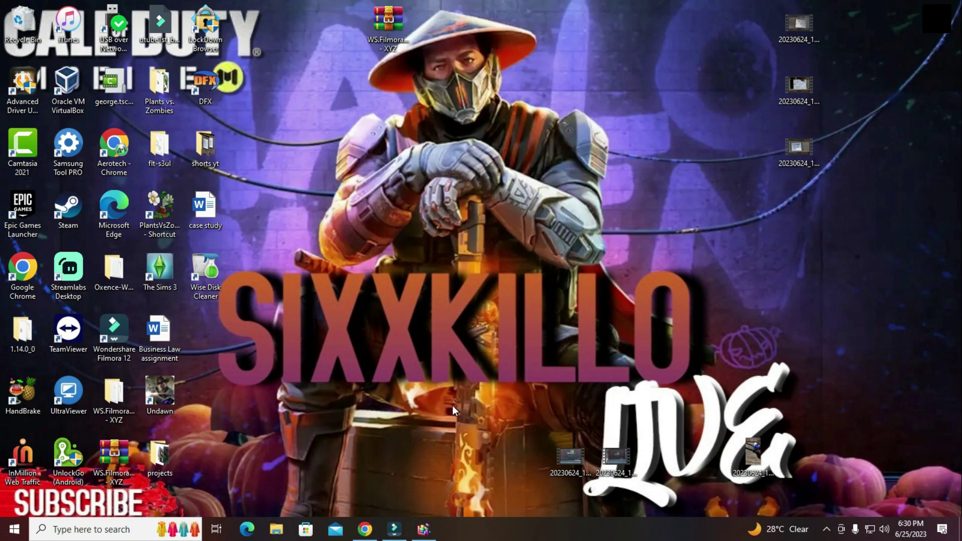
In a new Chrome tab, search 'wise' and open wisecleaner.com, then minimize Chrome.
left_click(365, 530)
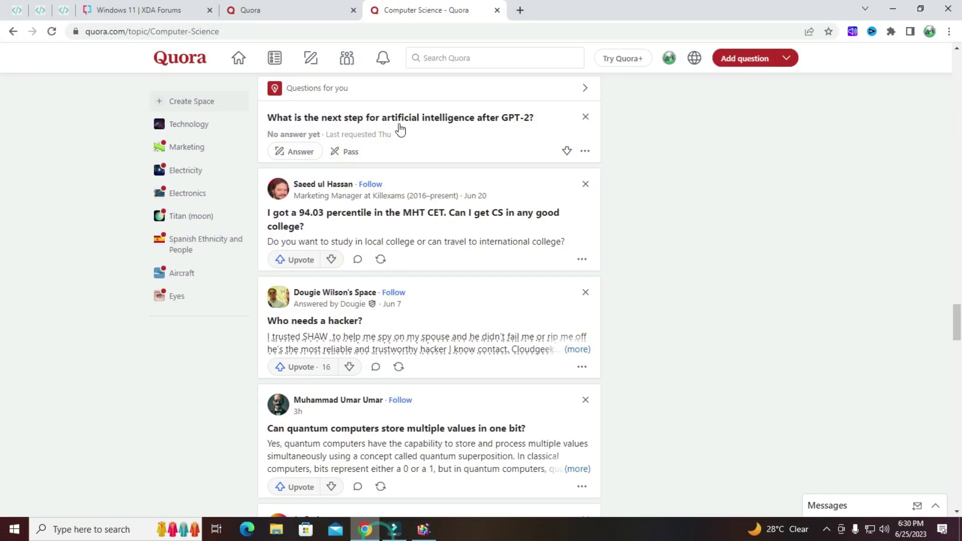
left_click(520, 10)
type("w")
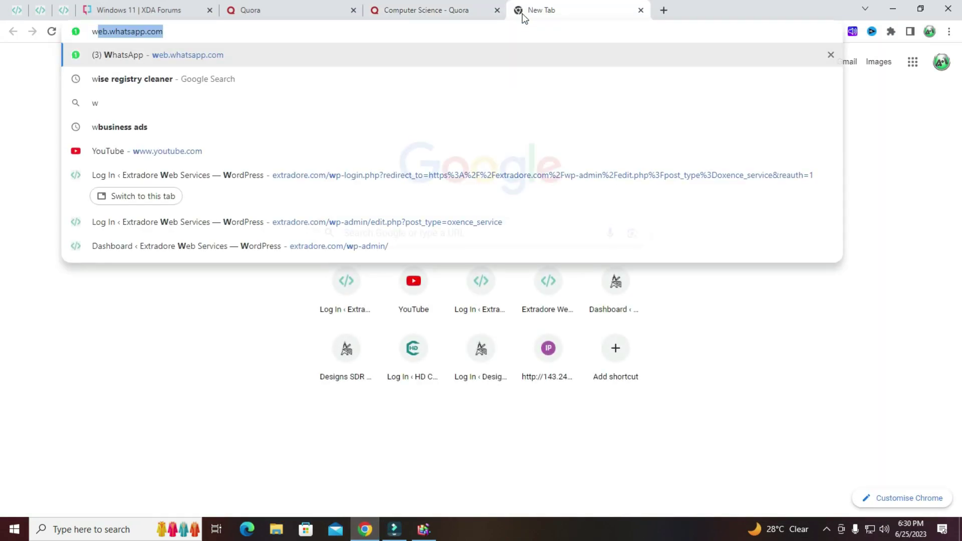
type("ise")
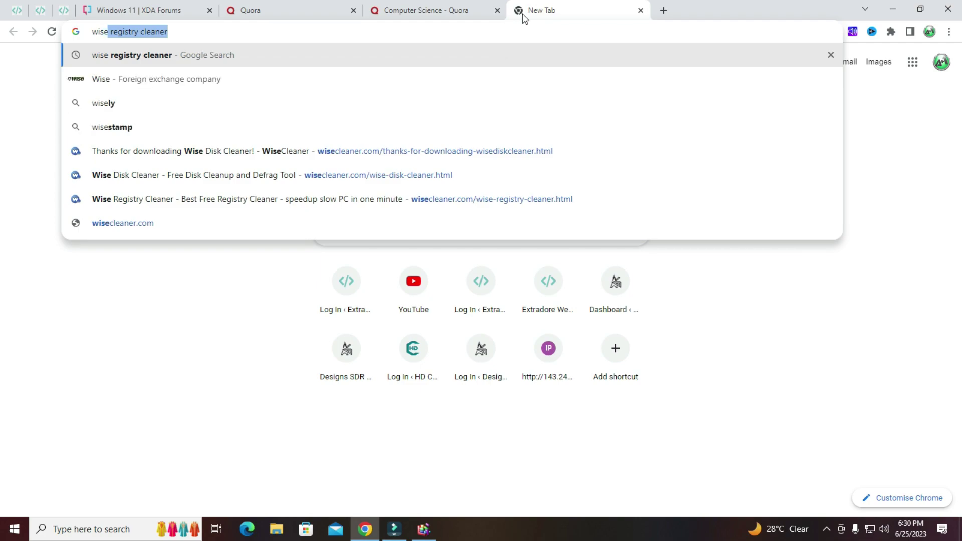
left_click(120, 224)
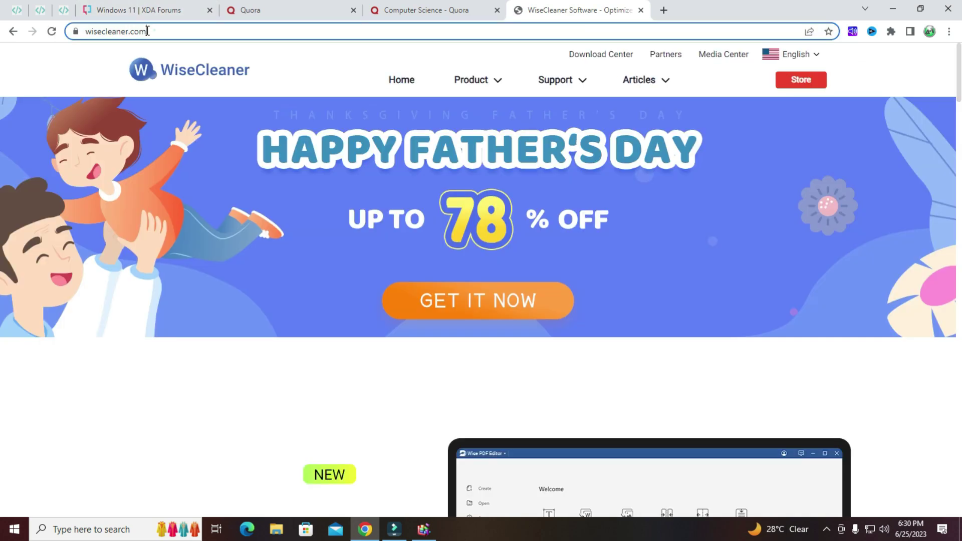
left_click(83, 31)
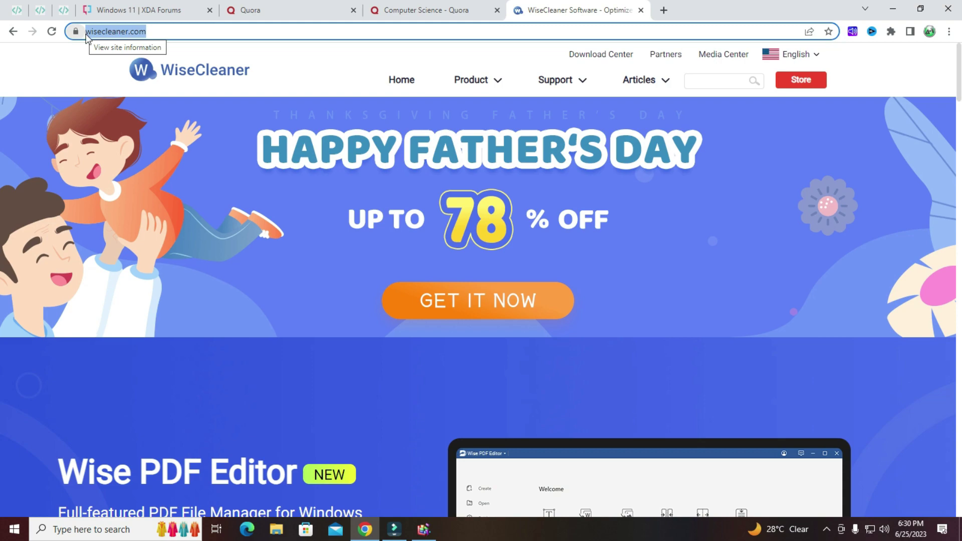
mouse_move(495, 95)
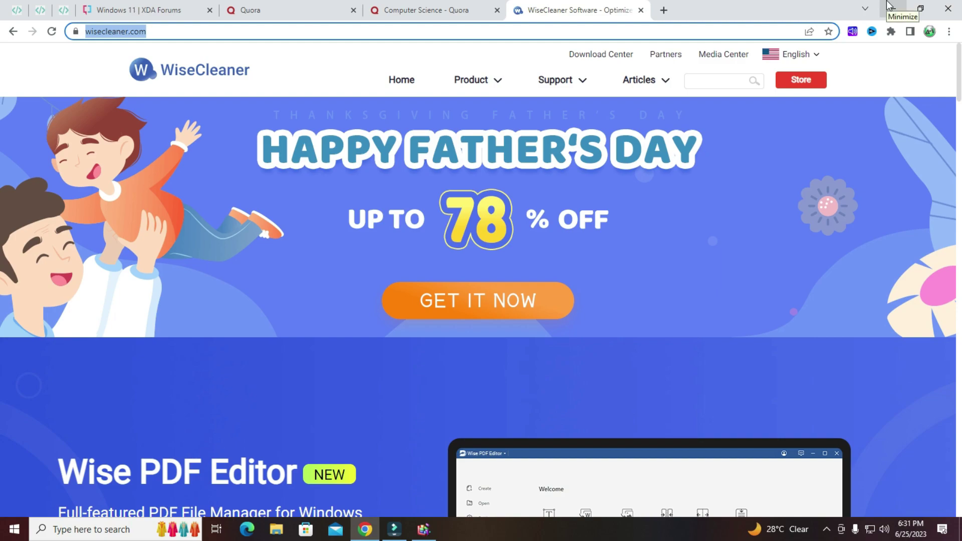
left_click(888, 6)
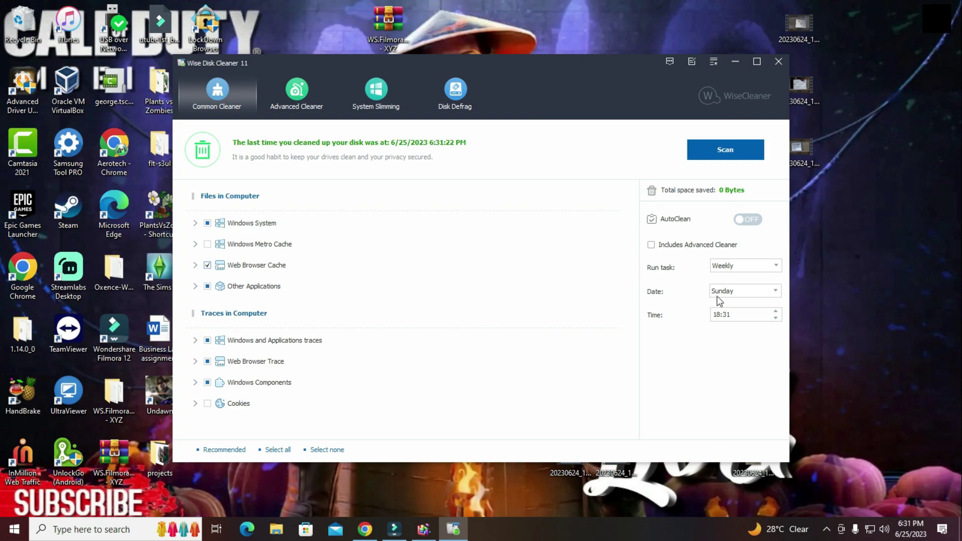
Glance at Advanced and Common Cleaner, then run the System Slimming scan.
left_click(297, 92)
left_click(242, 99)
left_click(389, 103)
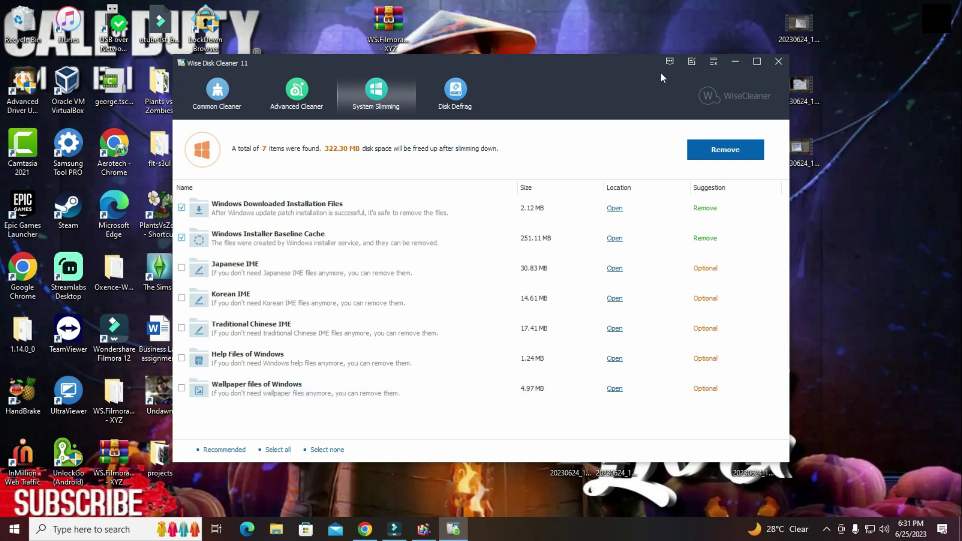
Maximize the window, tick Japanese, Korean and Traditional Chinese IME plus Windows Help Files, then Remove.
left_click_drag(597, 61, 600, 1)
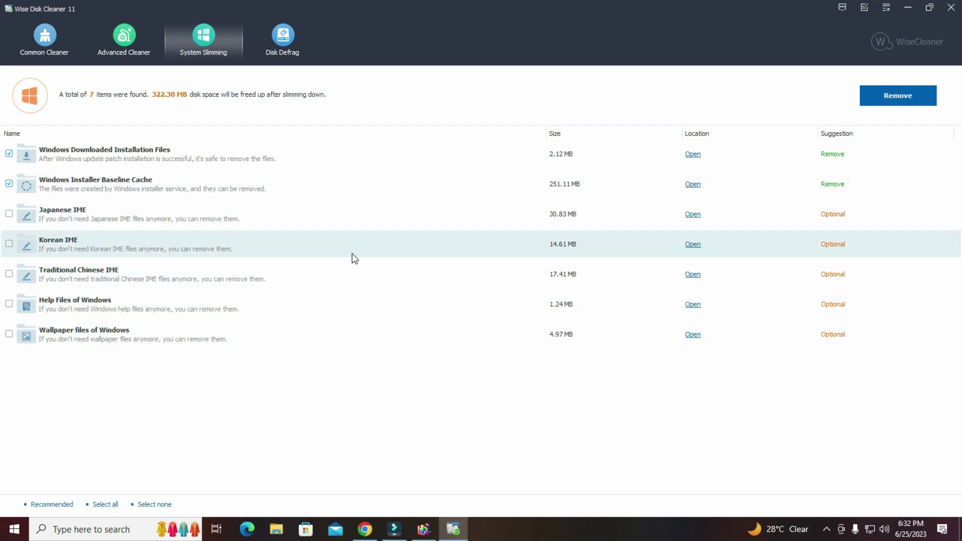
left_click(20, 217)
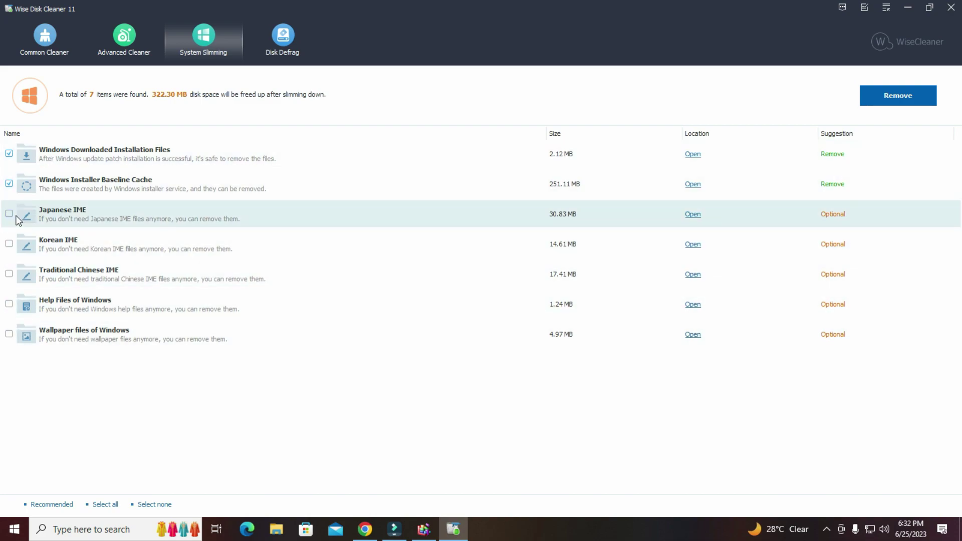
left_click(9, 244)
left_click(9, 214)
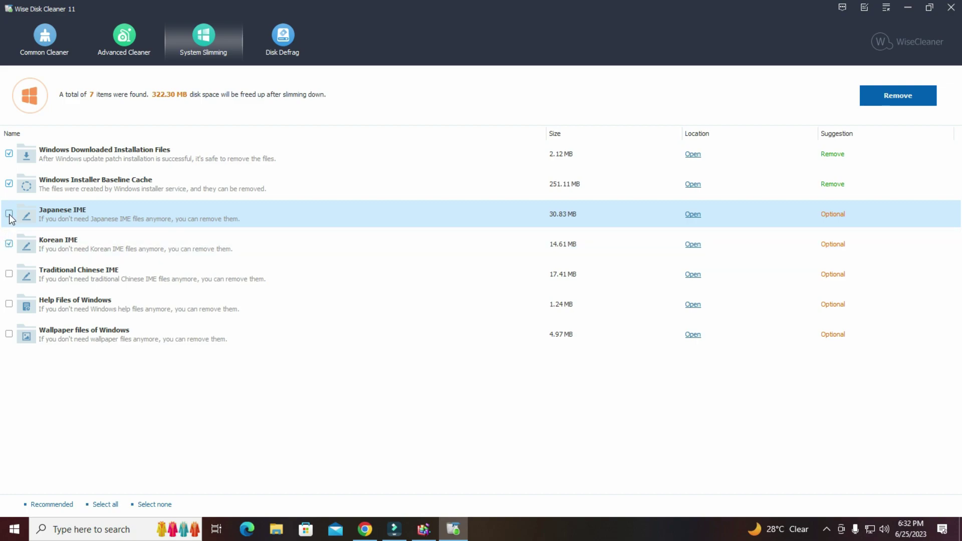
left_click(13, 278)
left_click(9, 274)
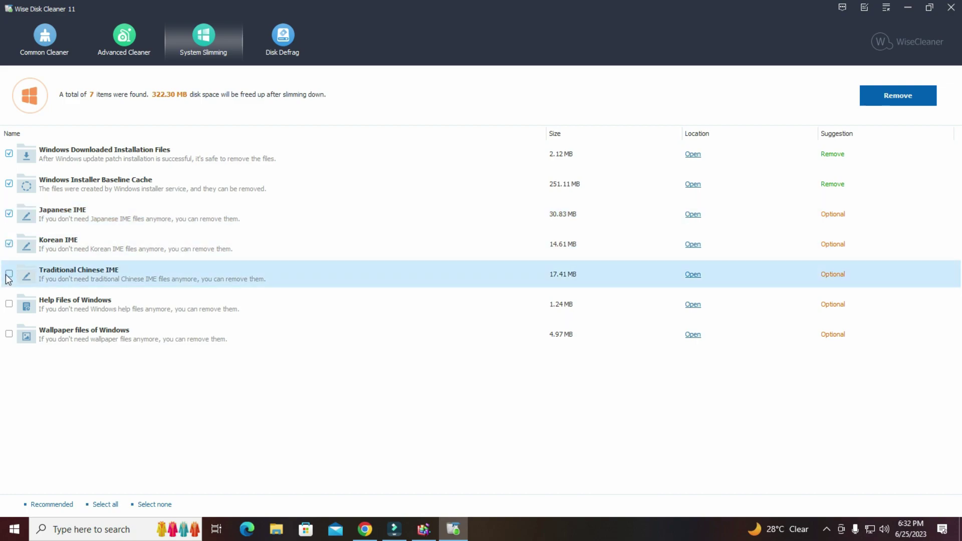
left_click(9, 315)
left_click(9, 305)
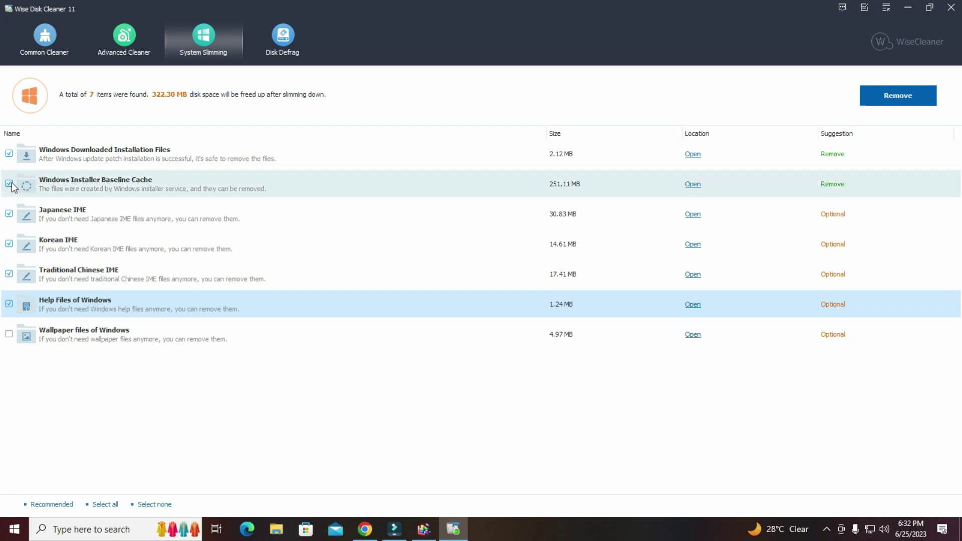
left_click(906, 100)
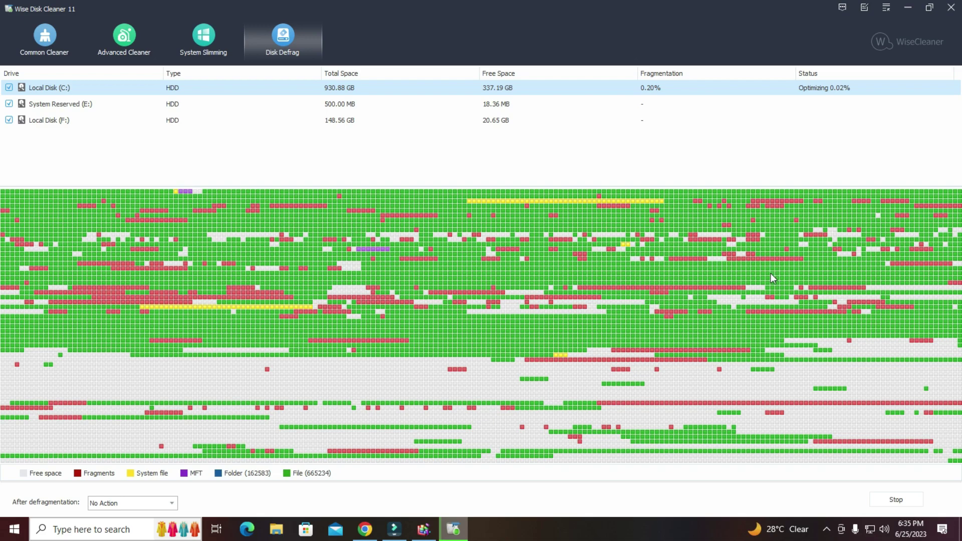
Hide Wise Disk Cleaner and show the desktop with Win+D.
key("super+d")
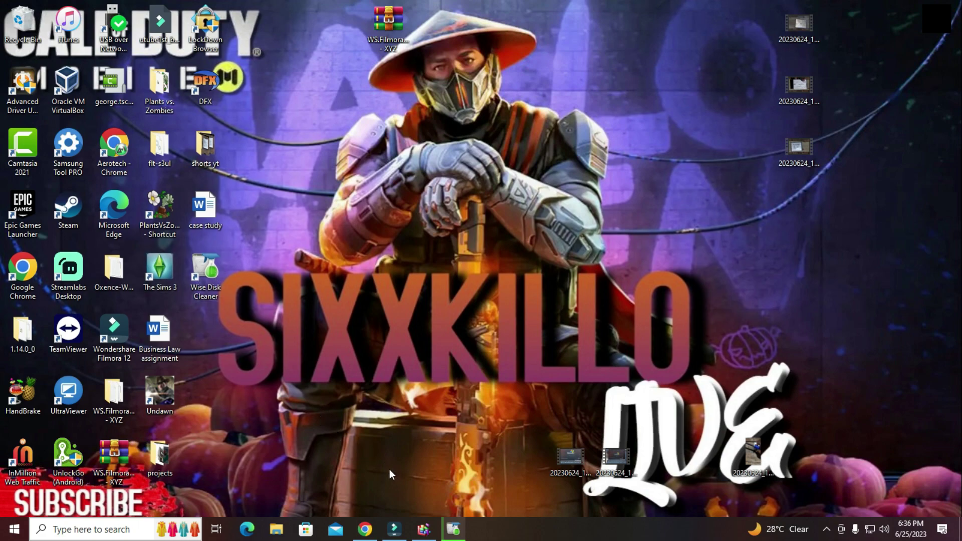
In File Explorer, replace the address with %temp% to reach AppData\Local\Temp.
double_click(208, 291)
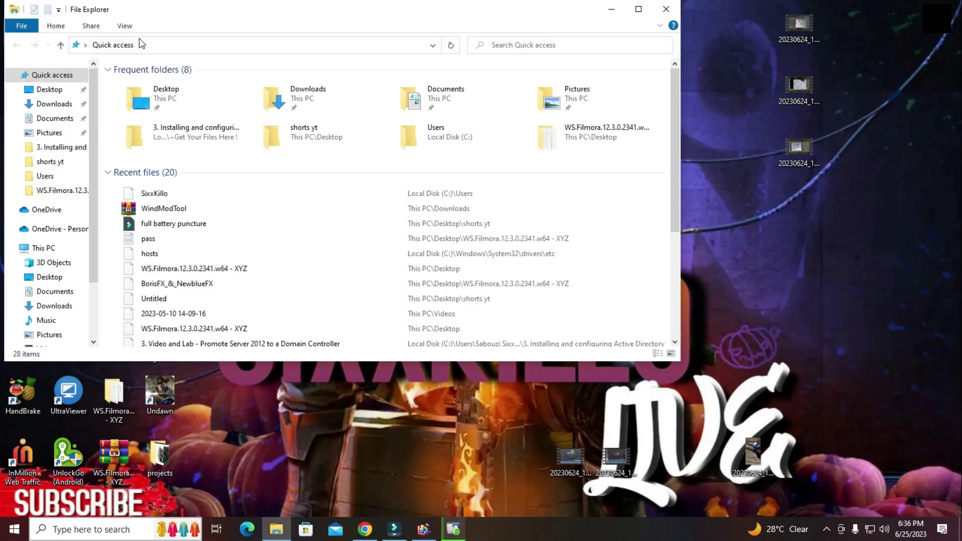
left_click(168, 45)
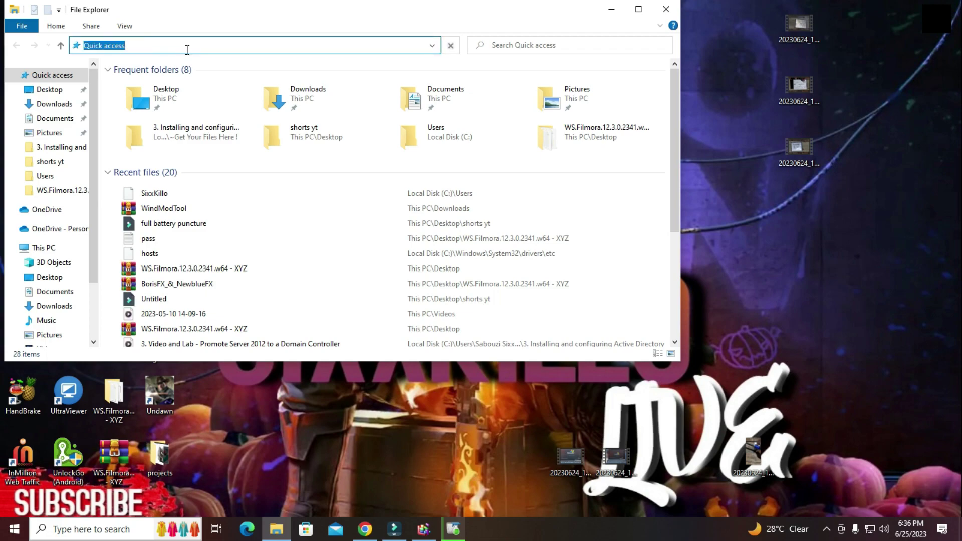
key("BackSpace")
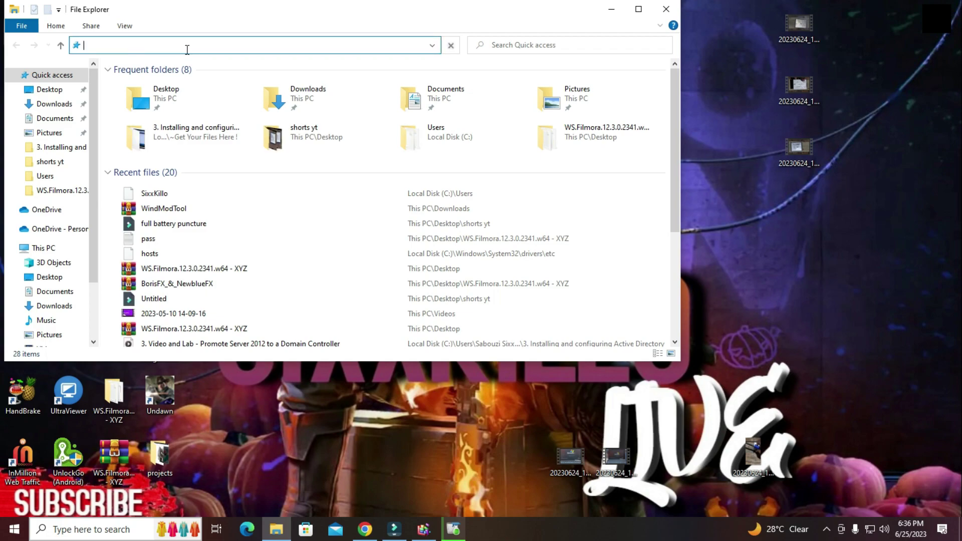
type("%te")
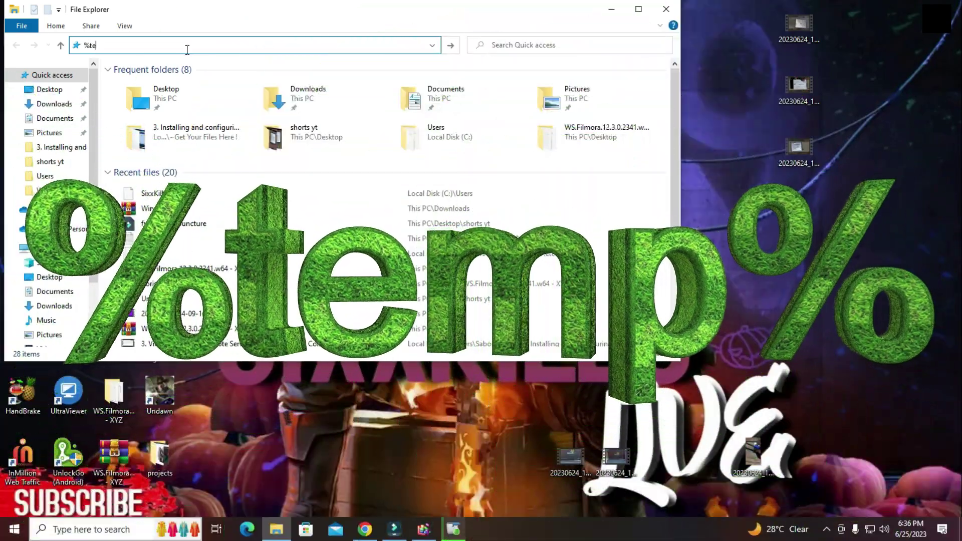
type("mp%")
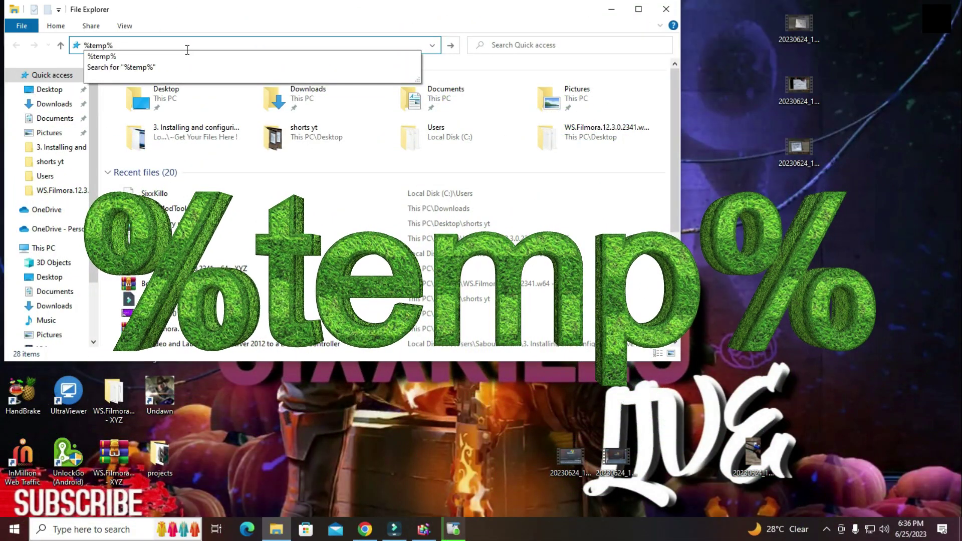
key("Return")
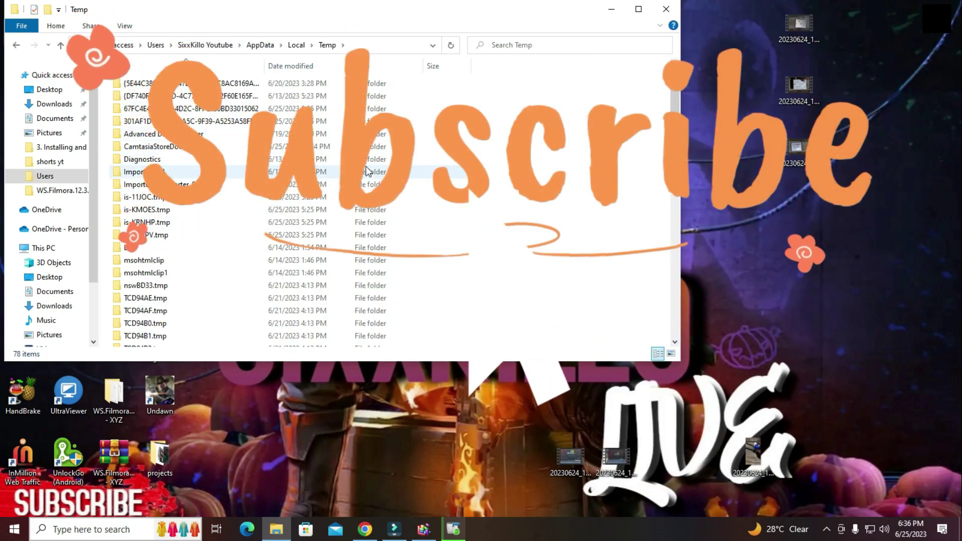
Close the Run box and scroll through the Temp folder's 78 items.
key("super+r")
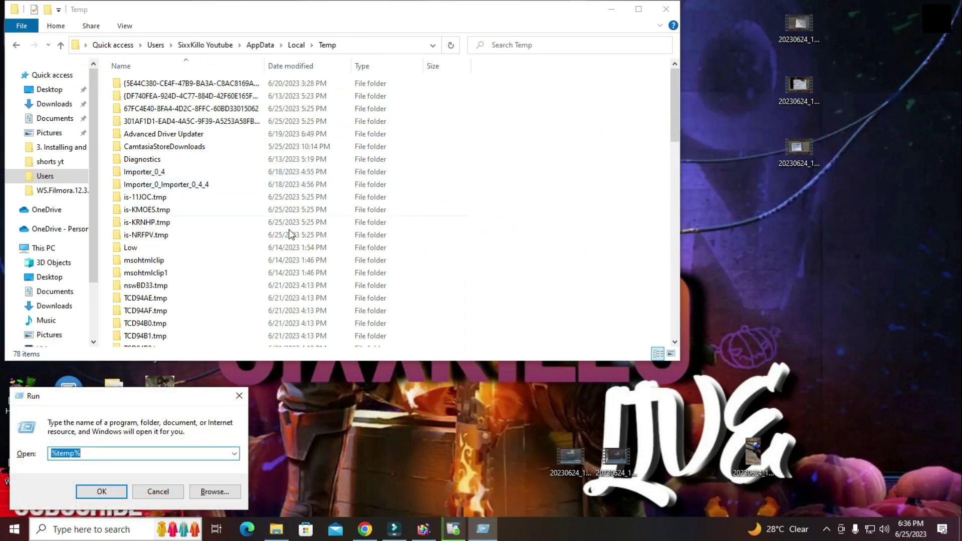
left_click(246, 397)
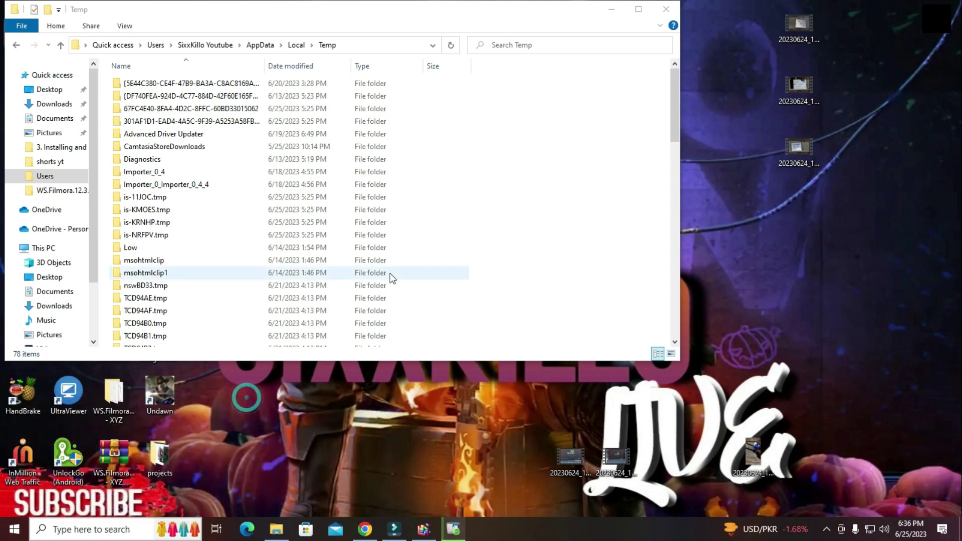
left_click(401, 273)
scroll(408, 230, "down", 19)
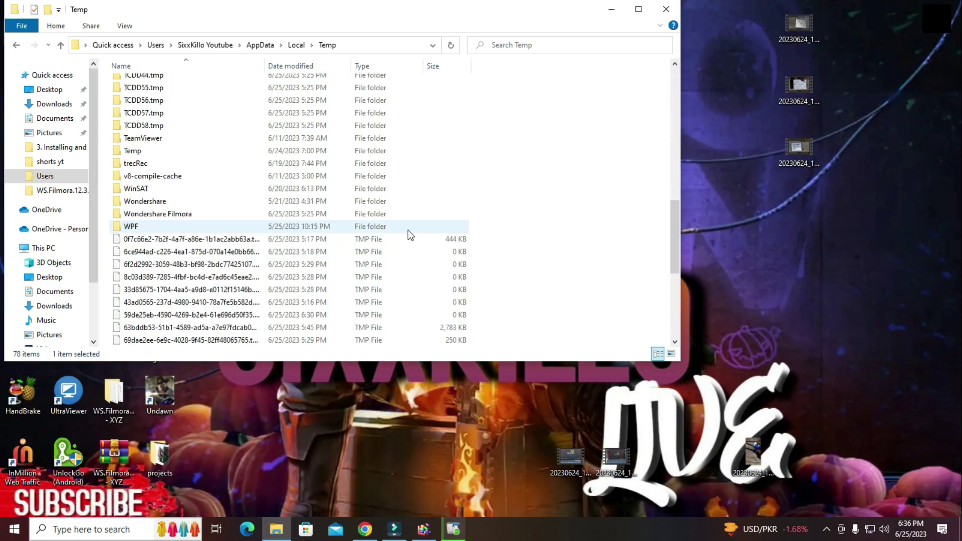
scroll(408, 230, "up", 19)
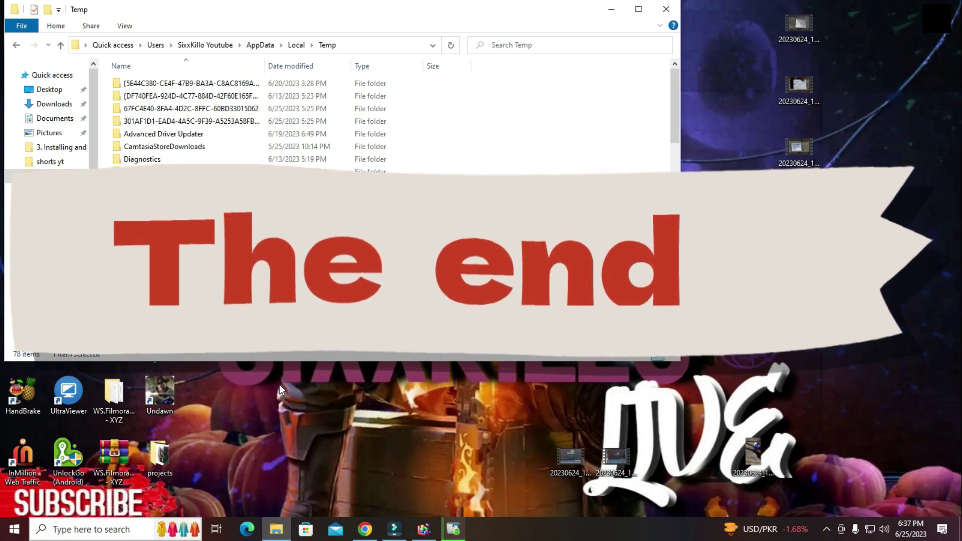
Look inside the TCD94AF.tmp folder, then return to Temp.
left_click(142, 310)
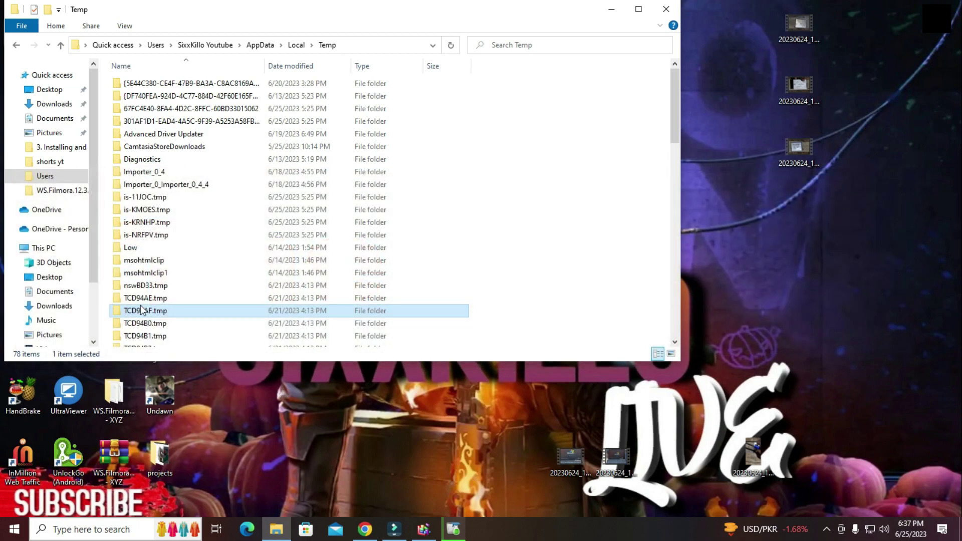
scroll(142, 311, "down", 1)
left_click(147, 295)
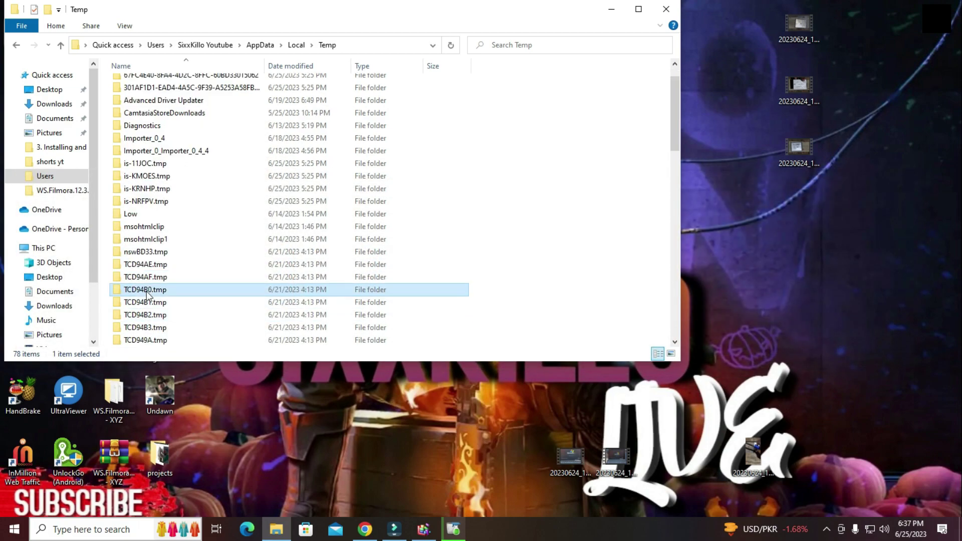
double_click(176, 279)
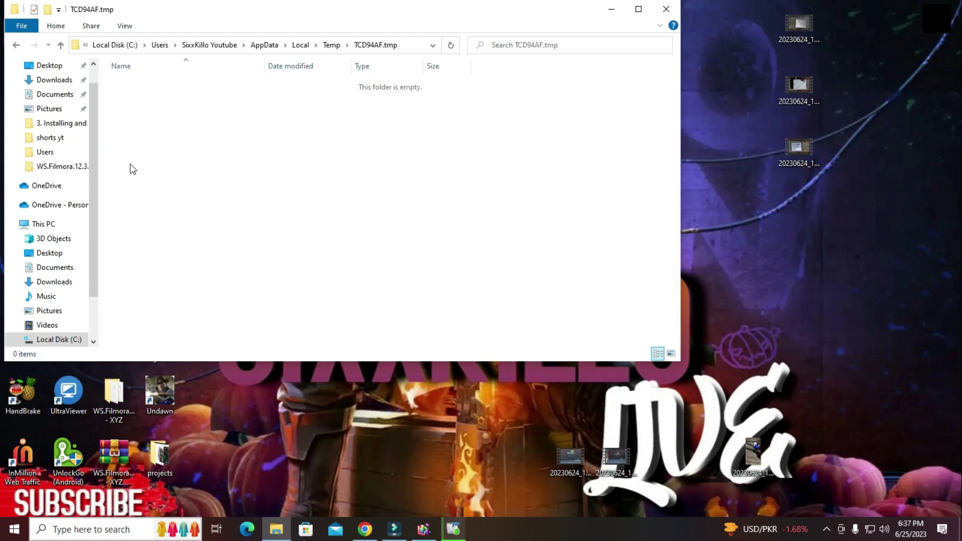
left_click(332, 44)
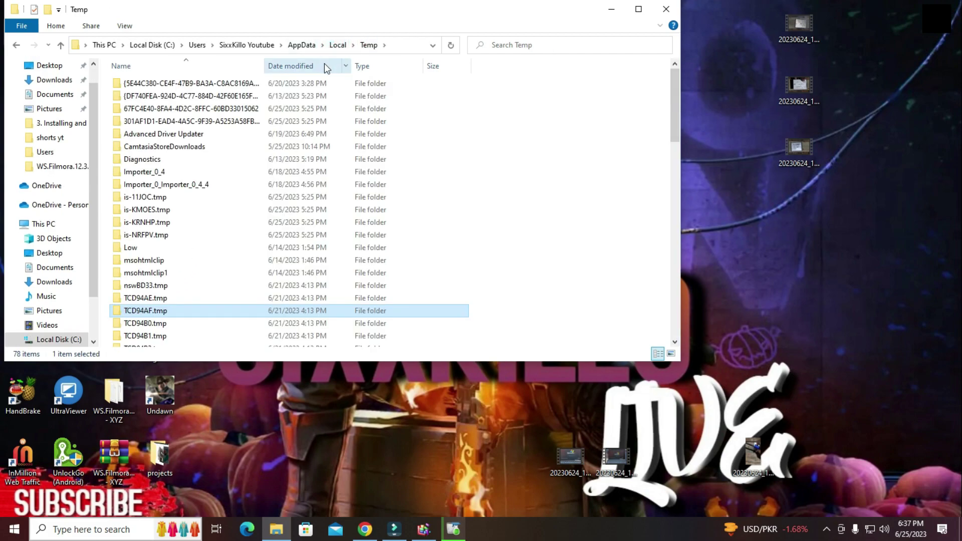
Select all Temp contents and delete them, continuing past the permission prompt for all items.
left_click(372, 112)
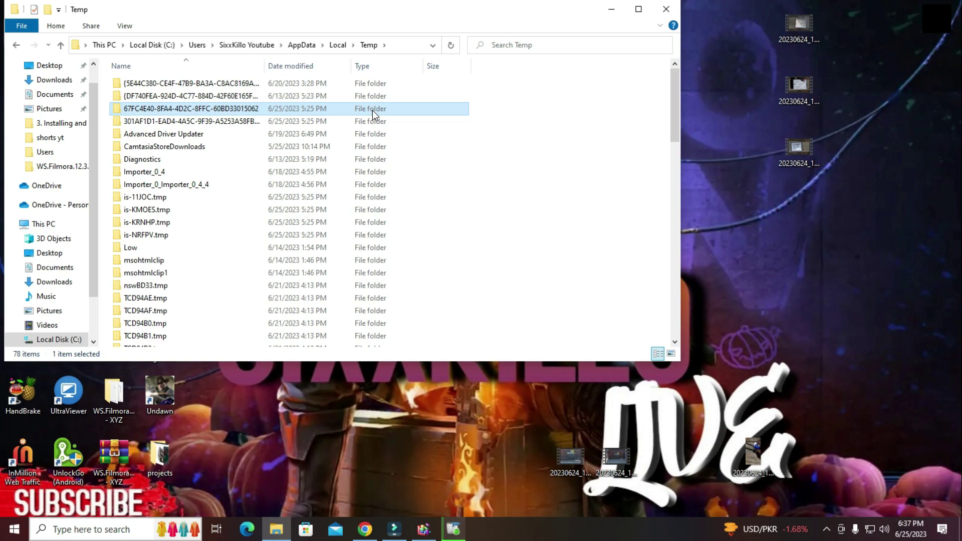
key("ctrl+a")
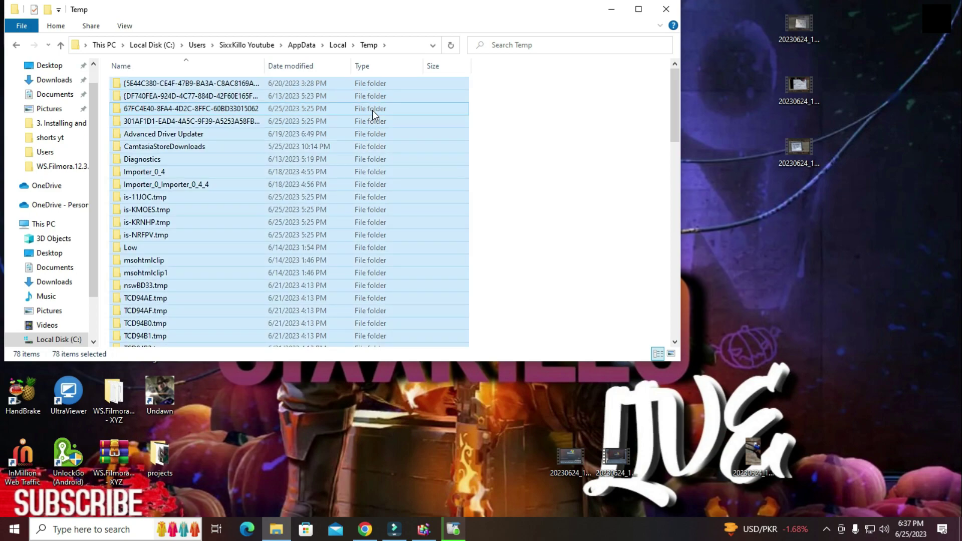
key("Delete")
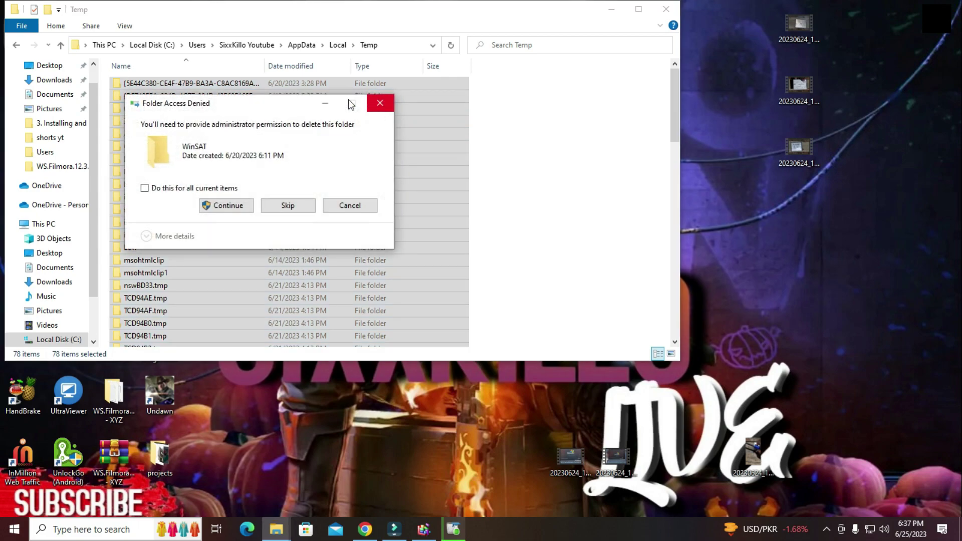
left_click(144, 188)
left_click(226, 205)
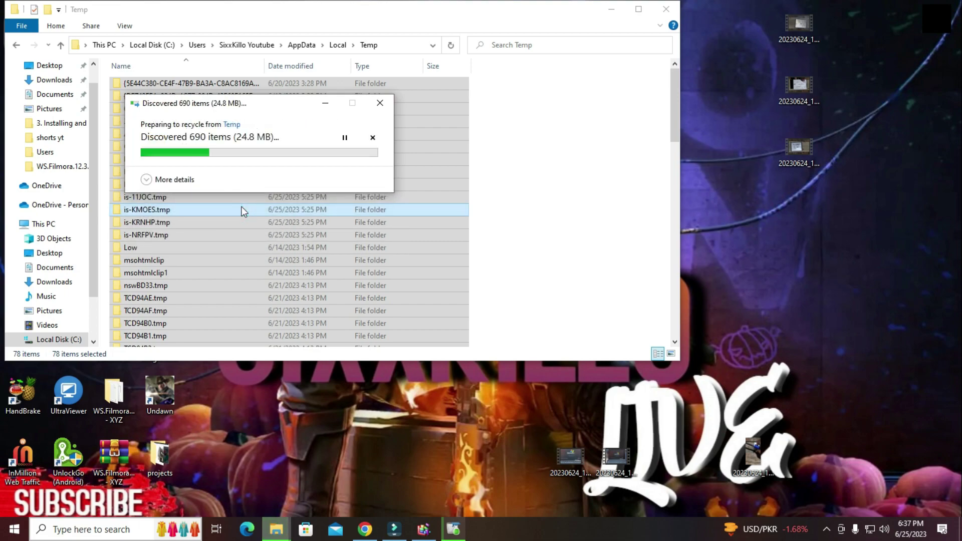